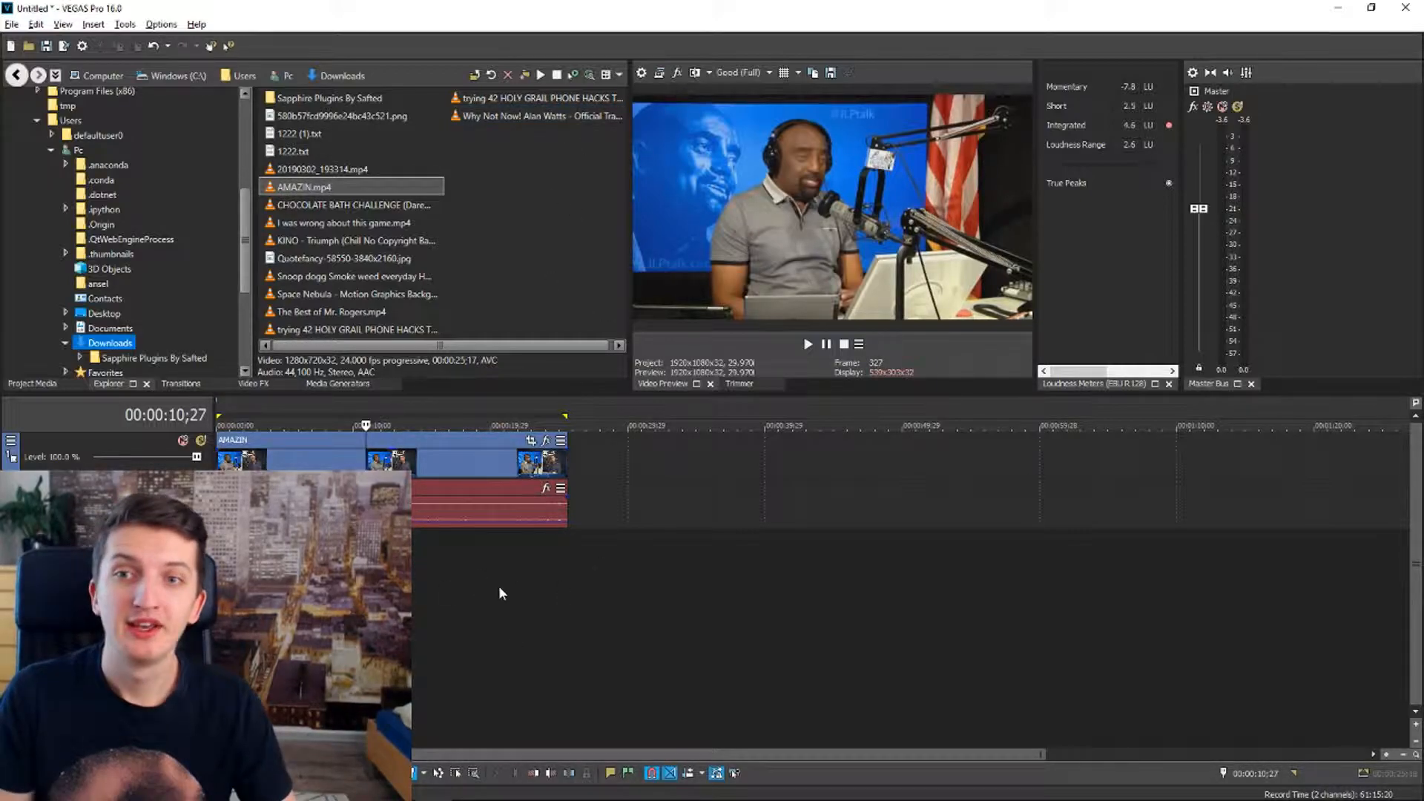
# In the project properties, apply the HD 1080-60i (1920x1080, 29.970 fps) template, keeping the 29.970 (NTSC) frame rate and 8-bit pixel format
pyautogui.click(483, 467)
pyautogui.click(342, 461)
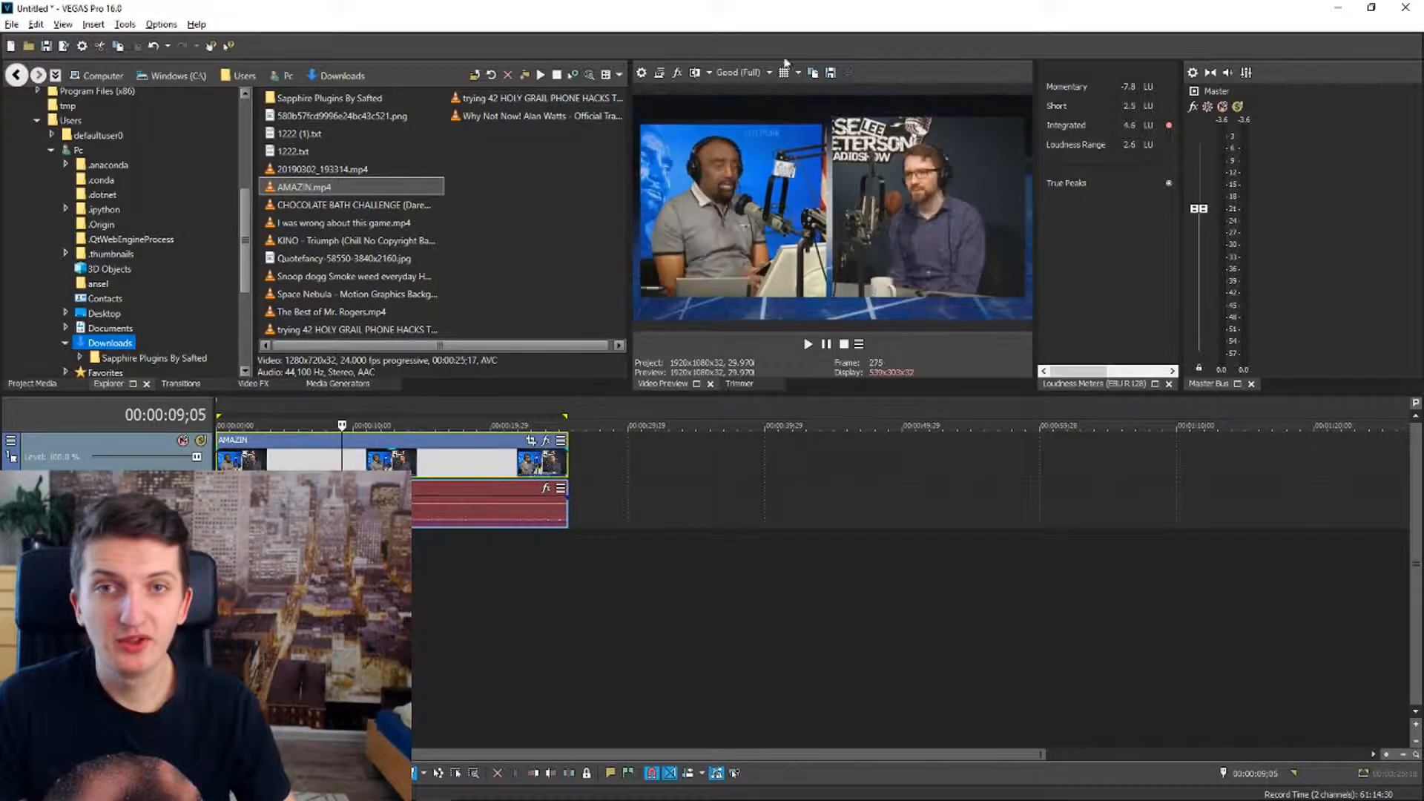
pyautogui.click(642, 72)
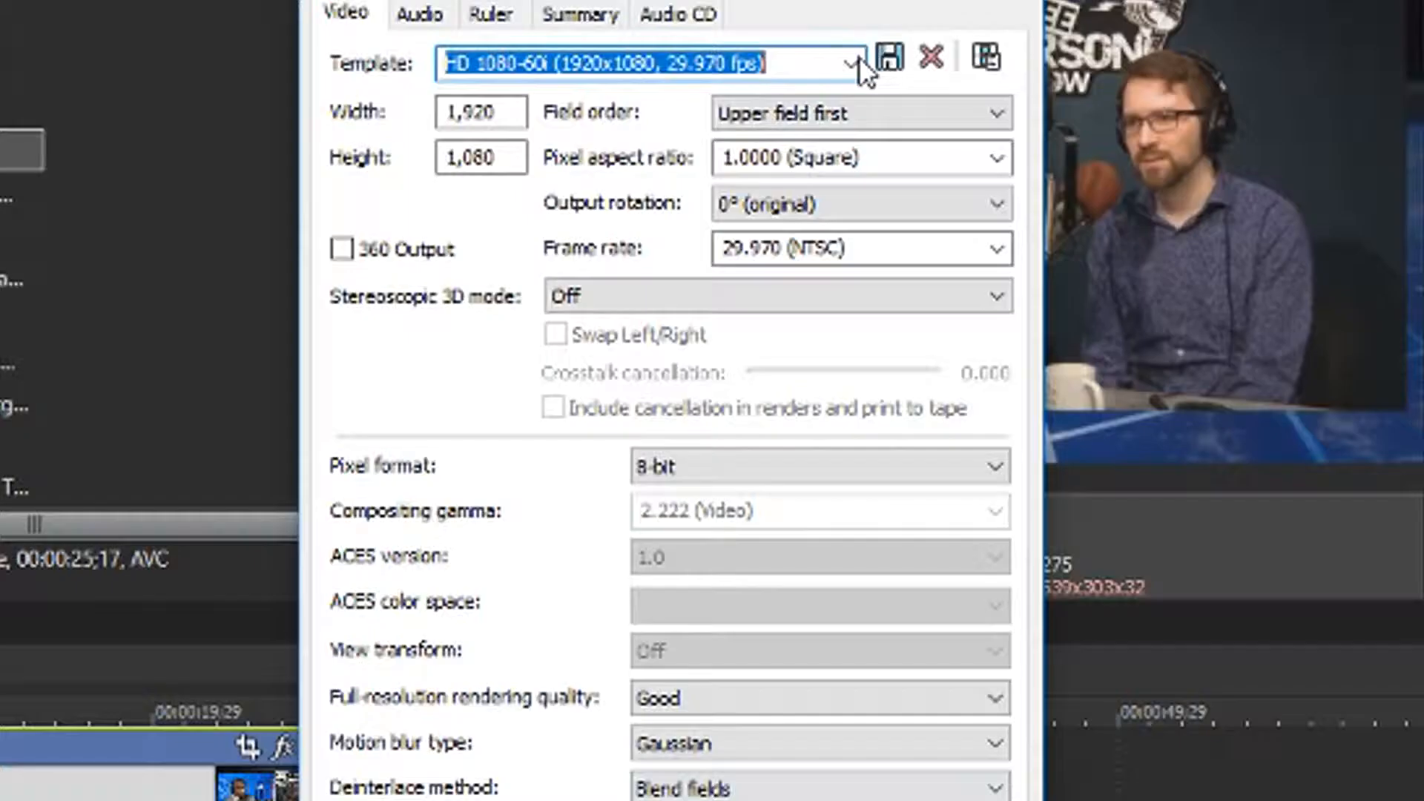
pyautogui.click(858, 61)
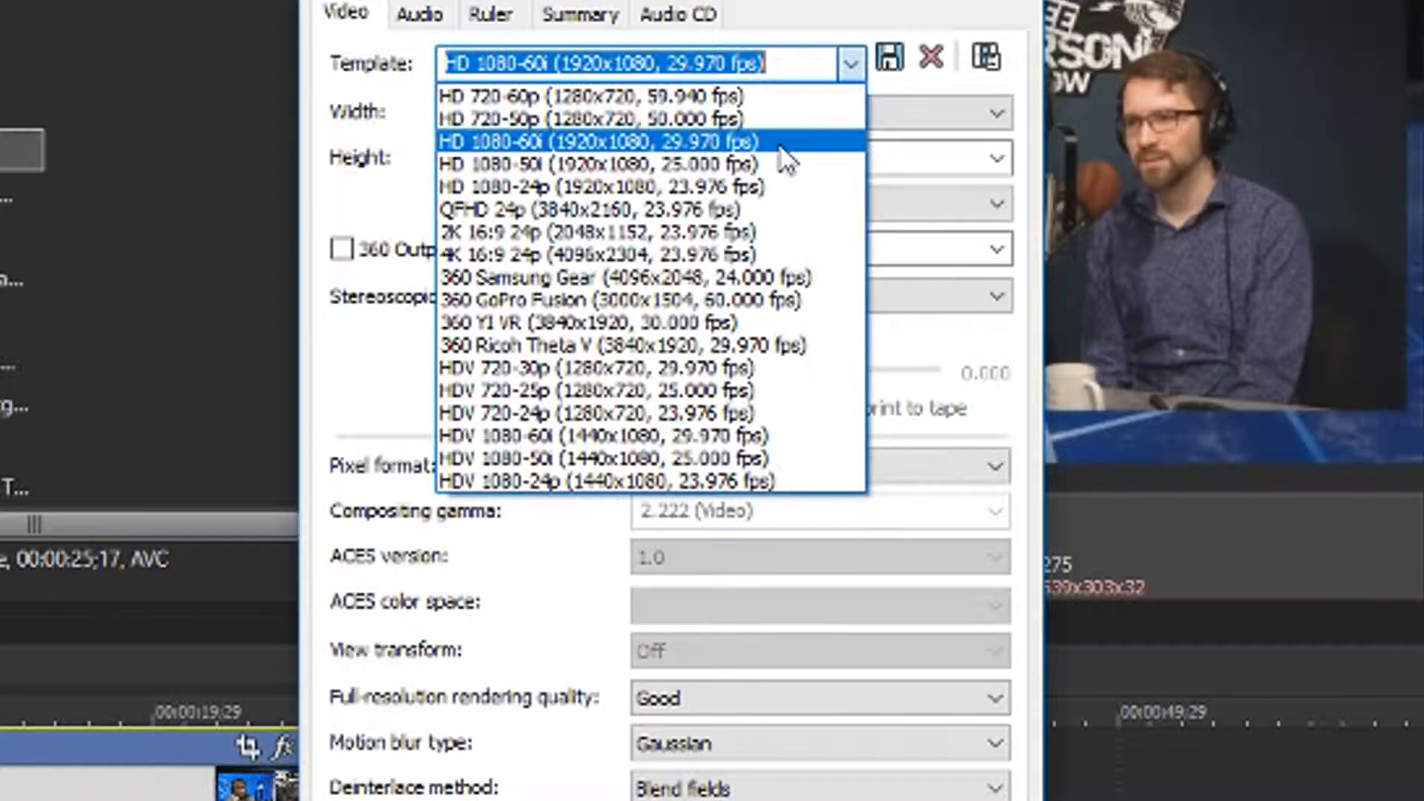
pyautogui.click(649, 144)
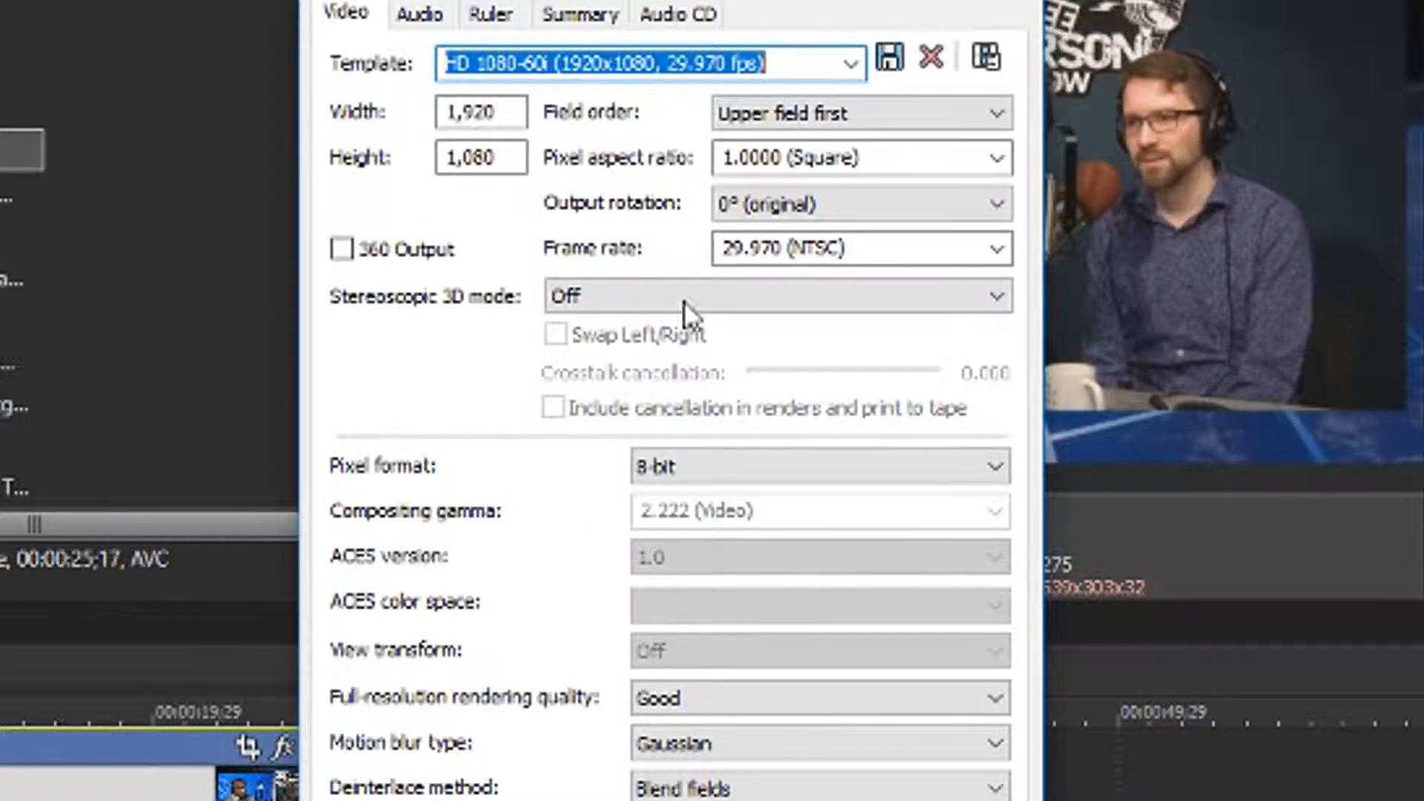
pyautogui.click(890, 249)
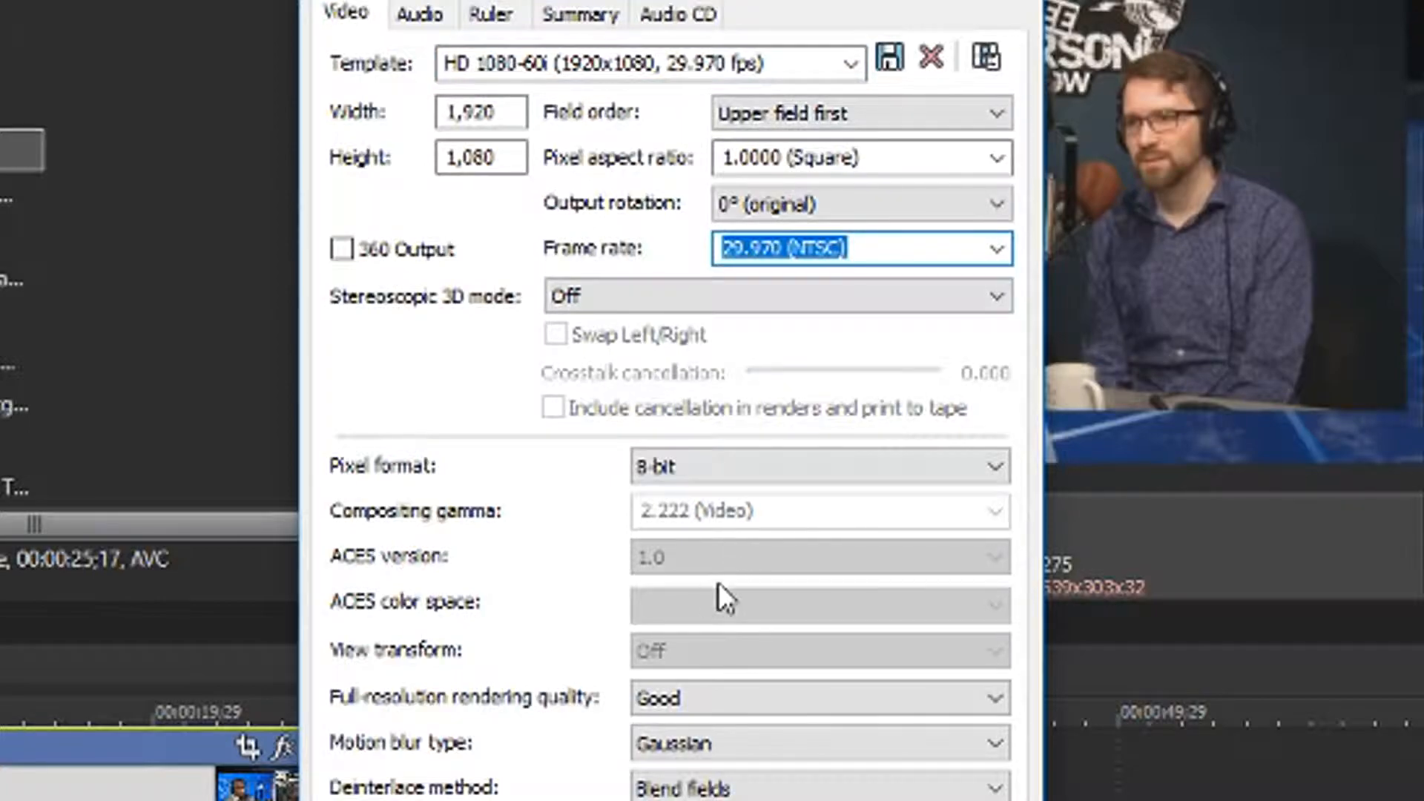
pyautogui.click(652, 473)
pyautogui.click(667, 482)
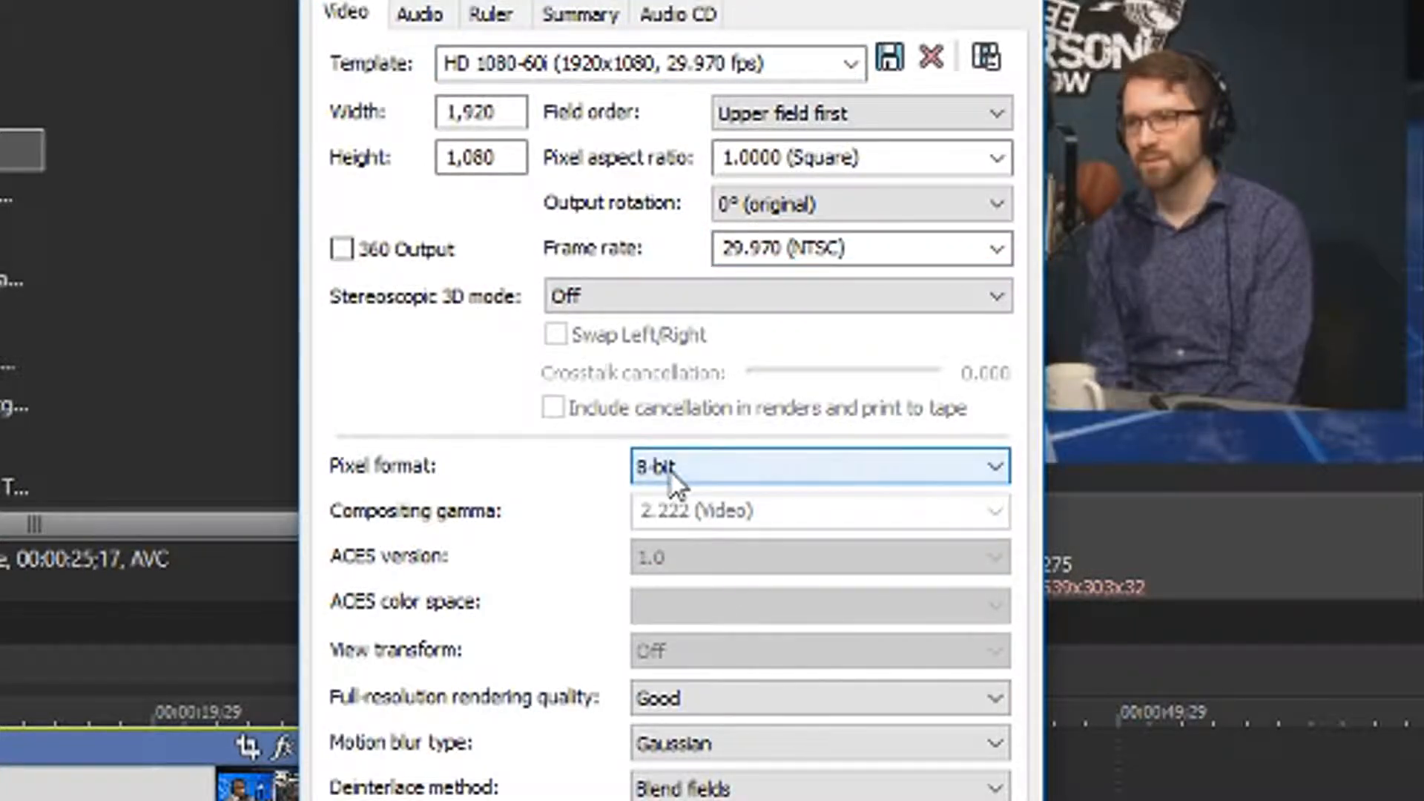
# Set the project's full-resolution rendering quality to Best
pyautogui.click(668, 694)
pyautogui.click(669, 693)
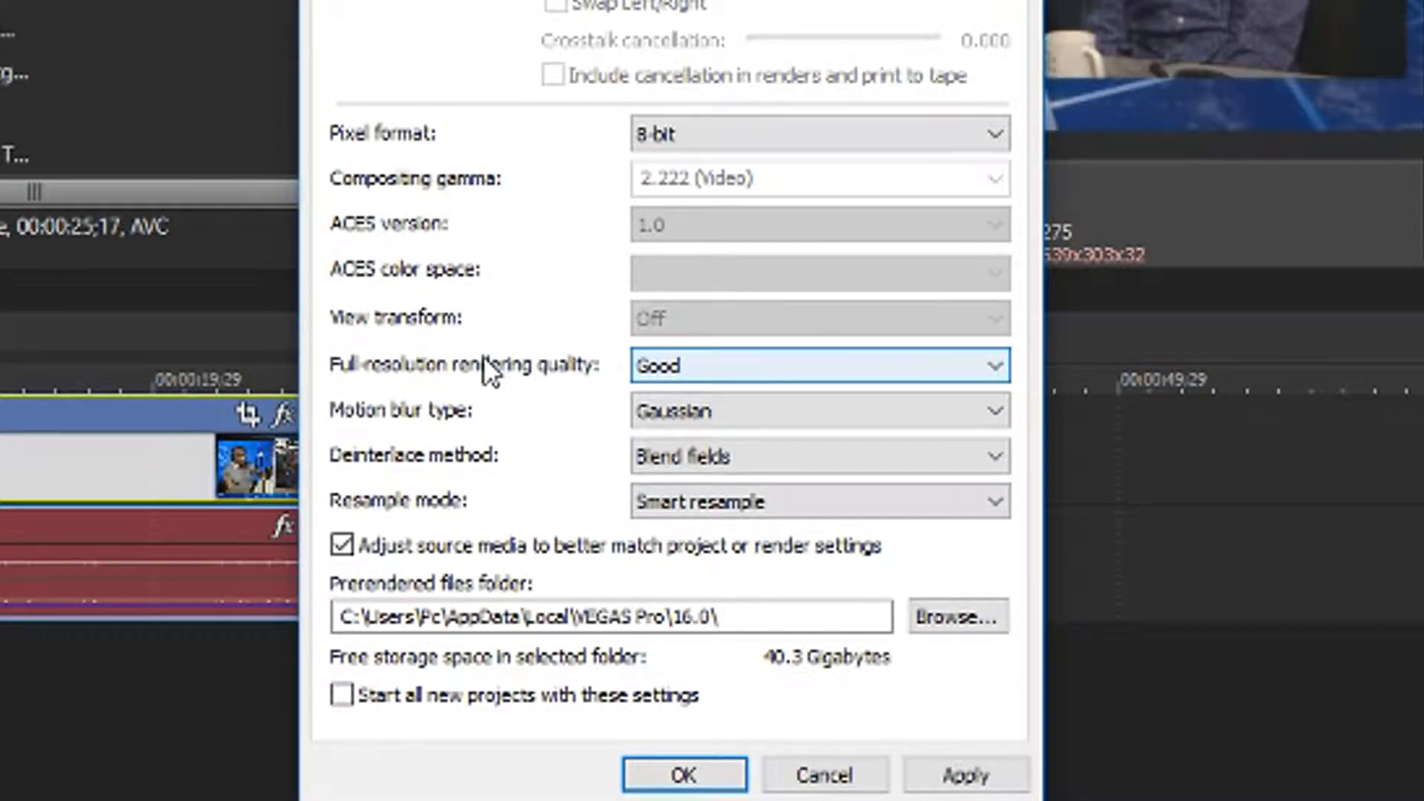
pyautogui.click(692, 363)
pyautogui.click(705, 467)
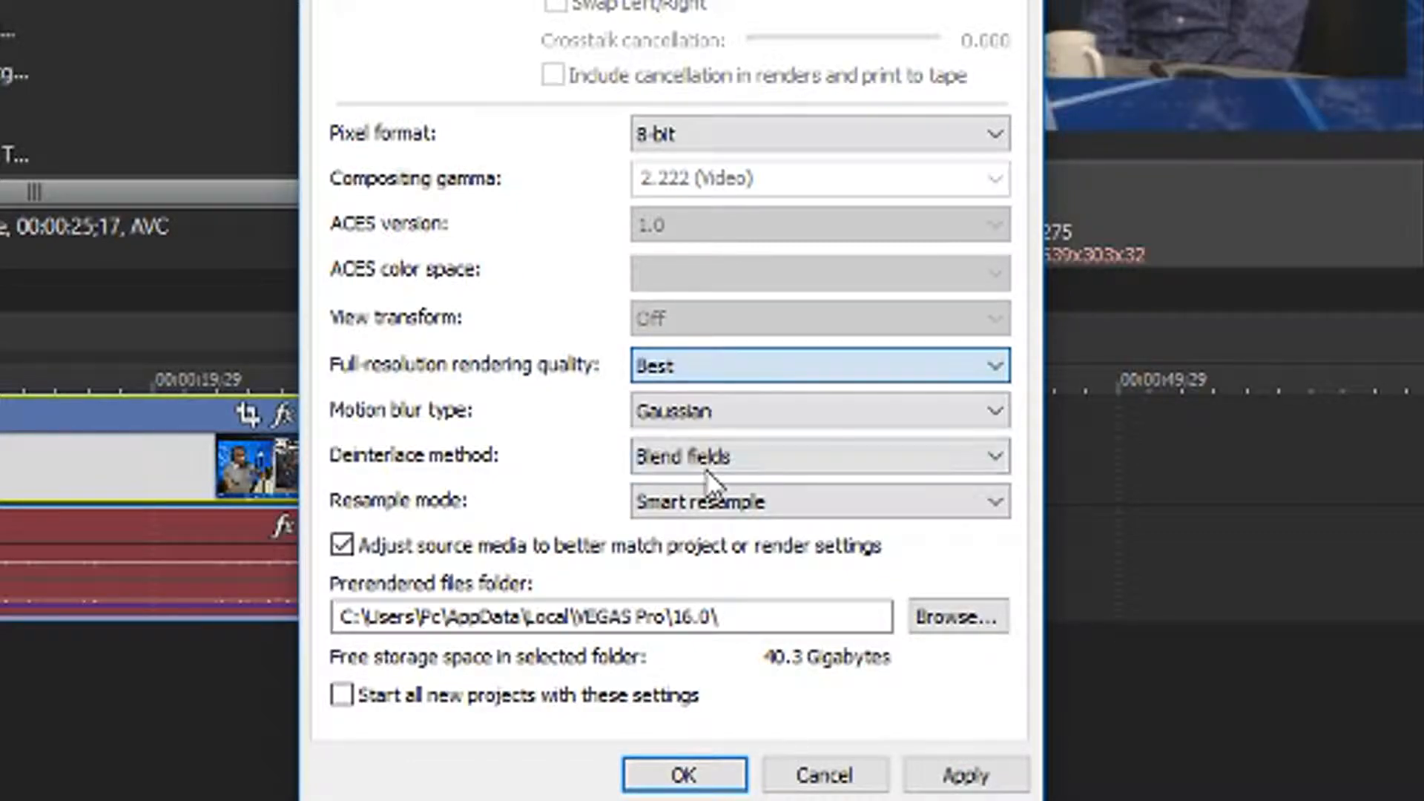
pyautogui.click(692, 370)
pyautogui.click(692, 371)
pyautogui.click(692, 371)
pyautogui.click(692, 366)
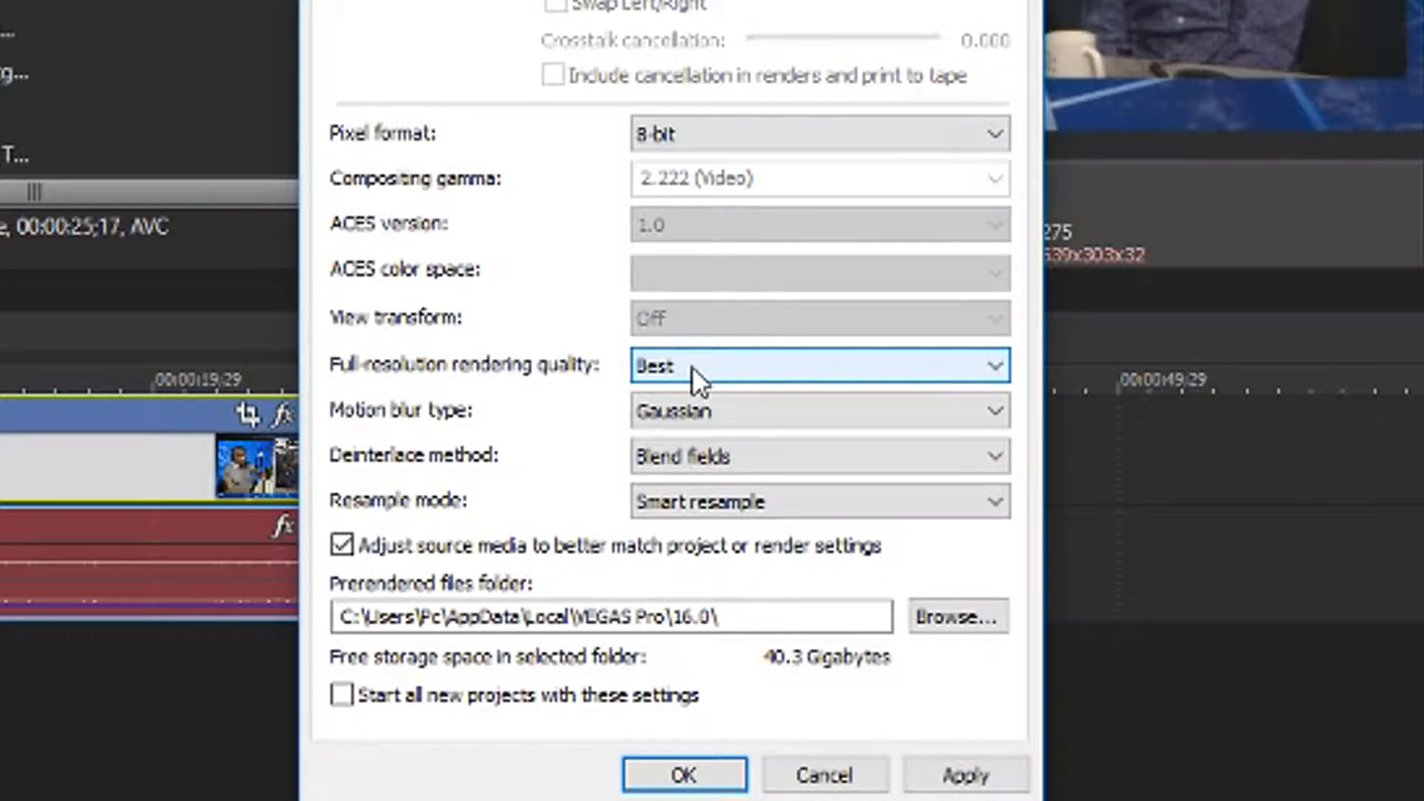
pyautogui.click(694, 364)
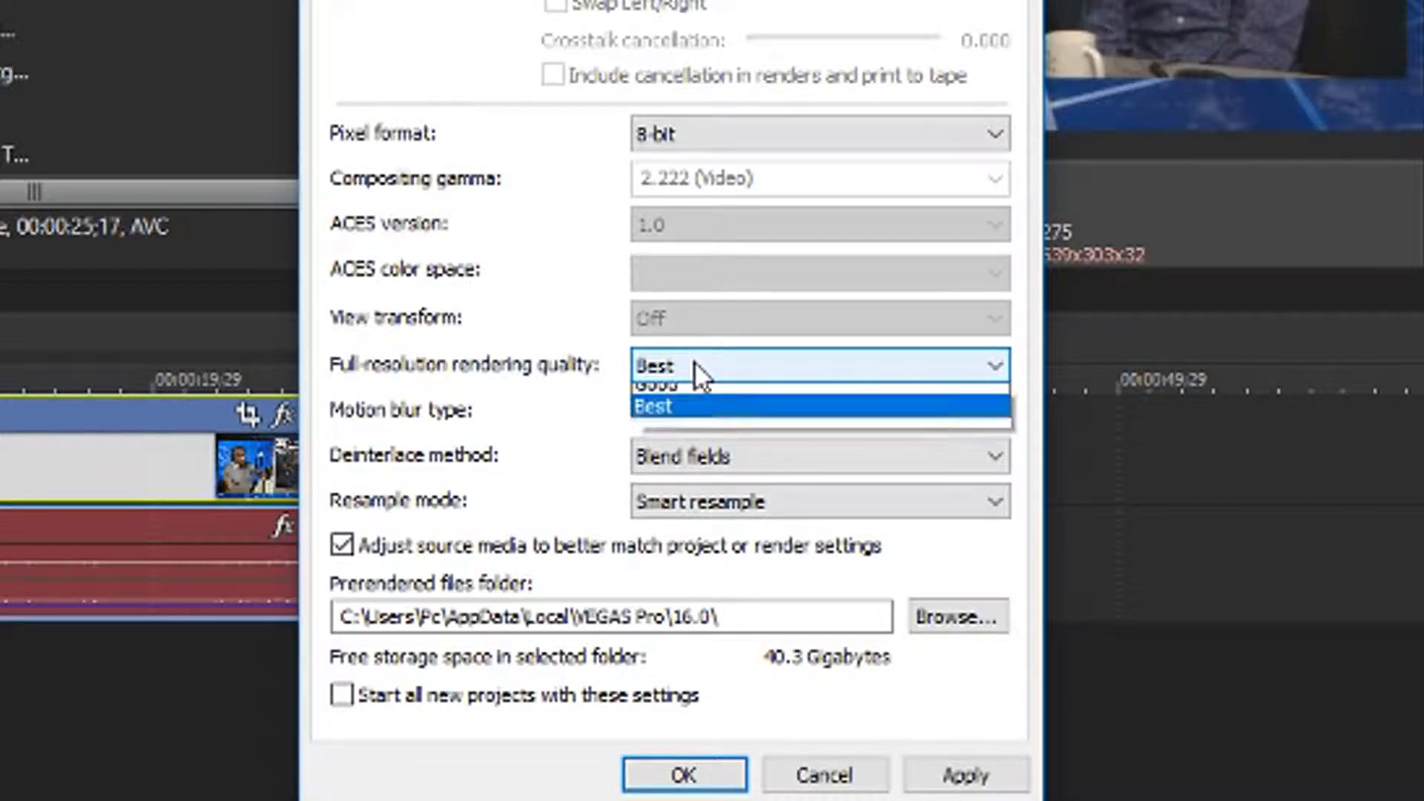
pyautogui.click(694, 362)
pyautogui.click(694, 362)
pyautogui.click(694, 362)
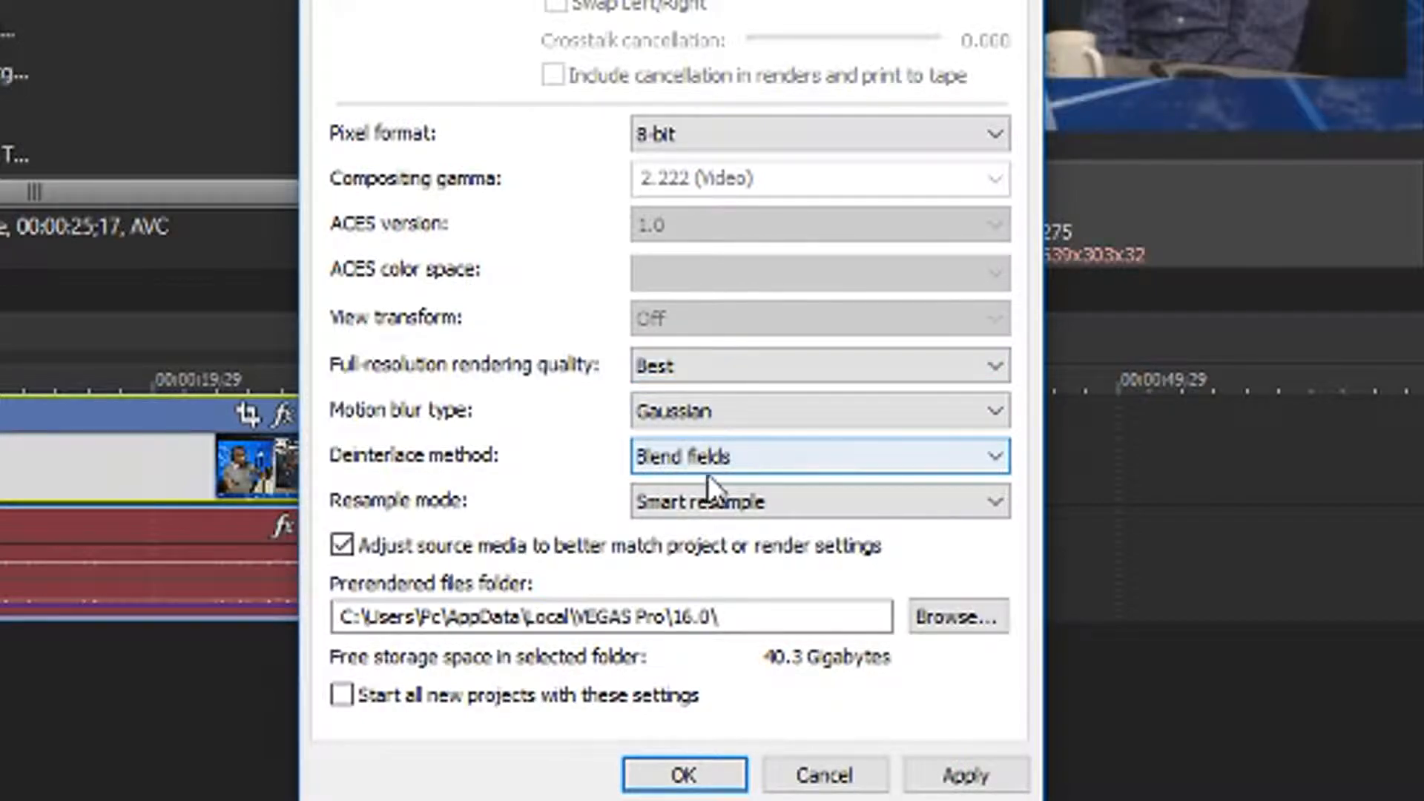
# Set the resample mode to Disable resample and accept the project properties
pyautogui.click(639, 512)
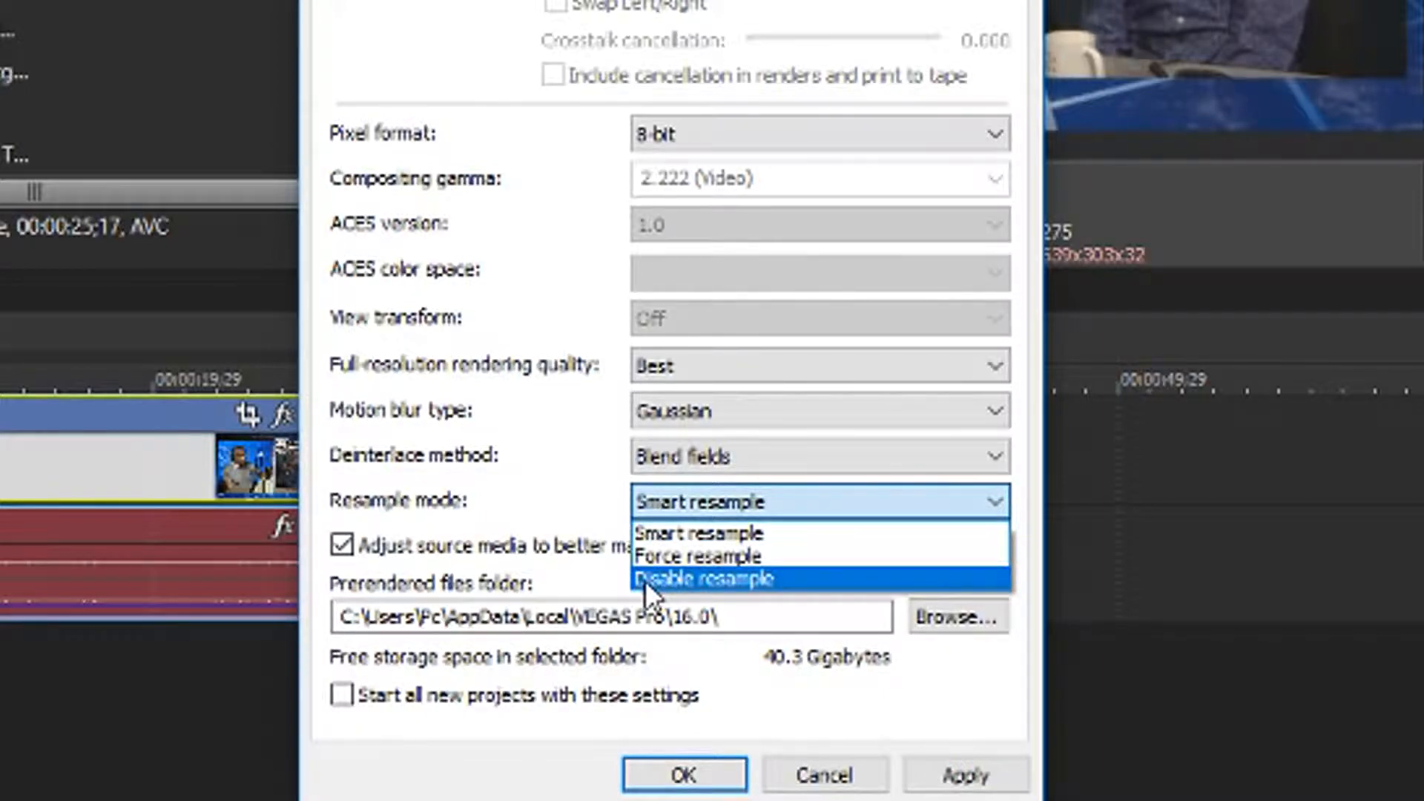
pyautogui.click(670, 580)
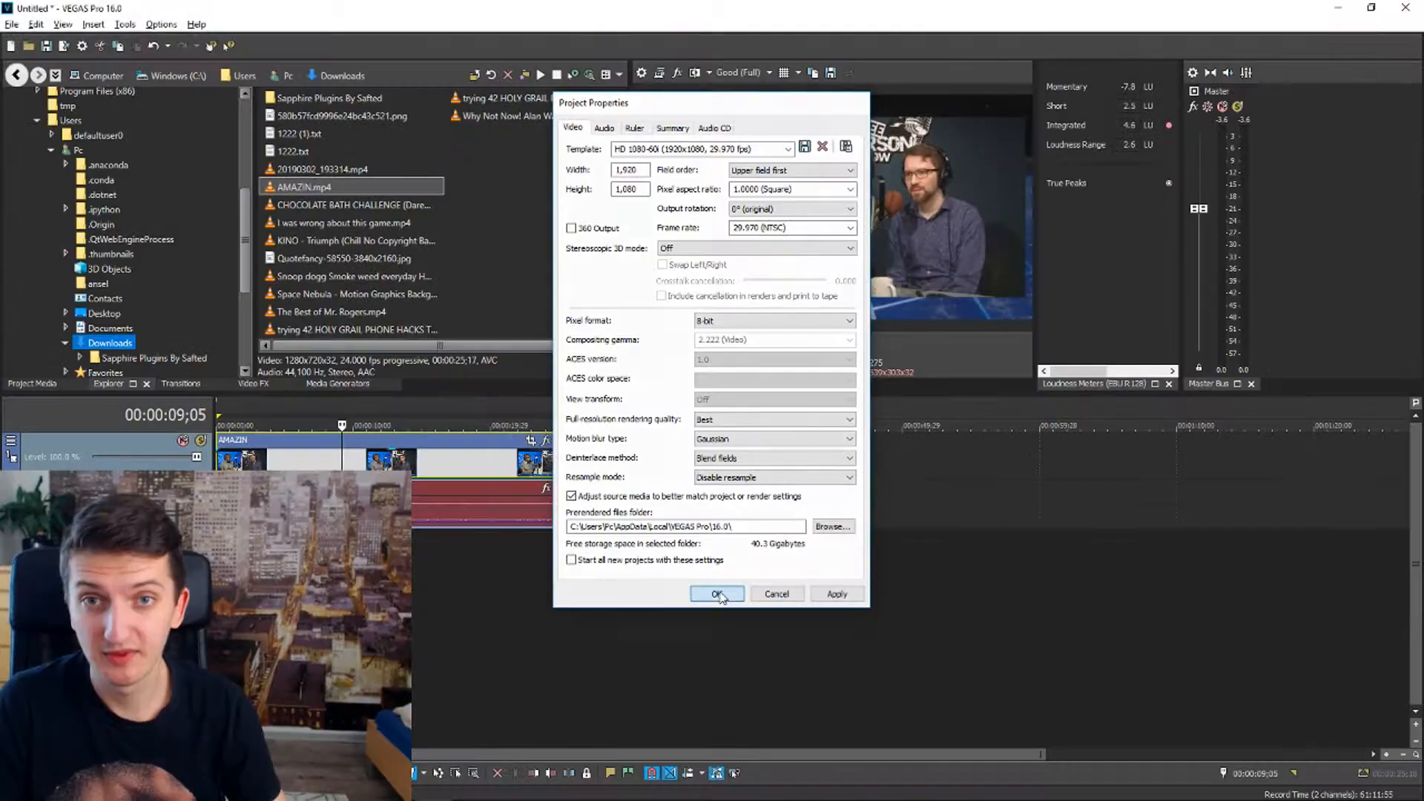
pyautogui.click(716, 594)
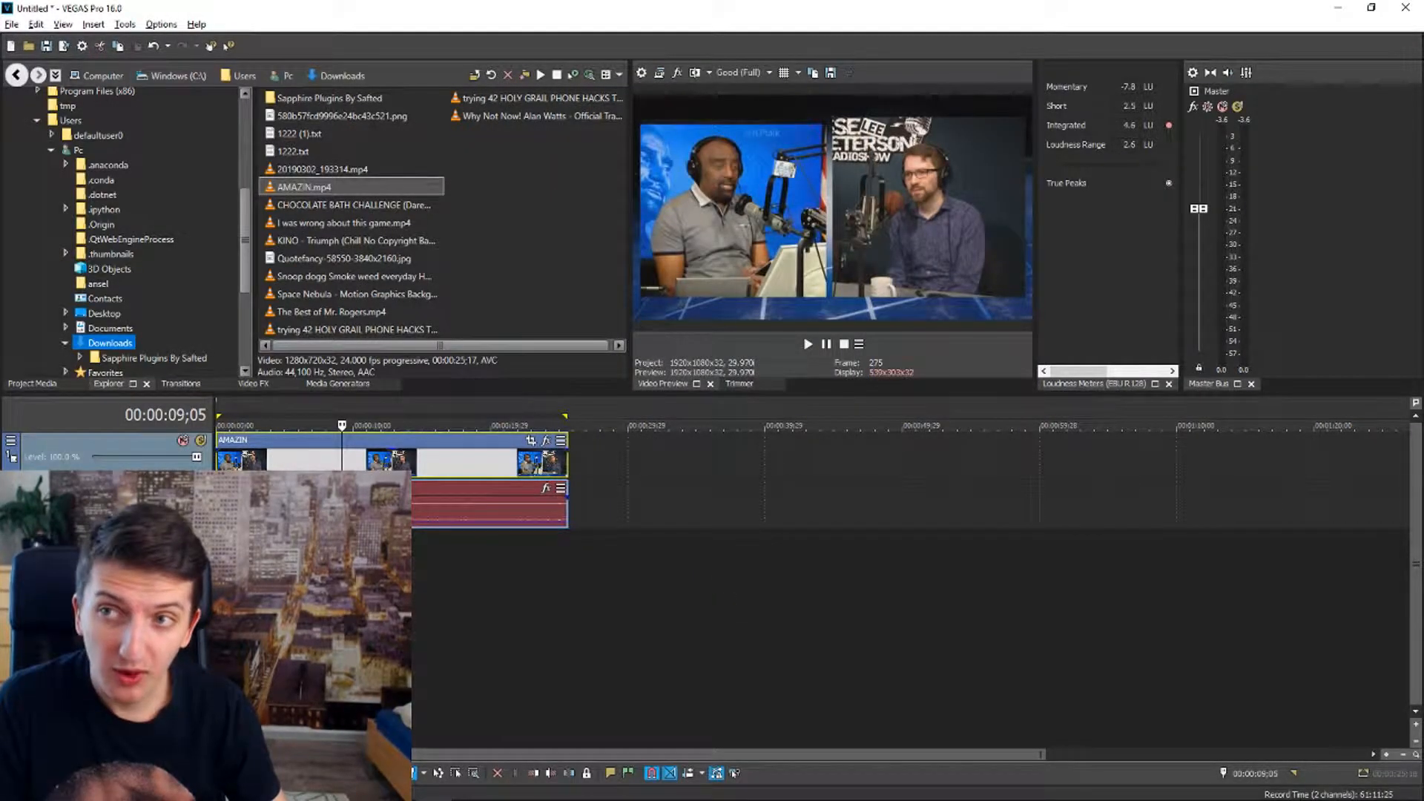
# Select the full length of the AMAZIN clip as the timeline's time range and open the Render As dialog
pyautogui.click(13, 25)
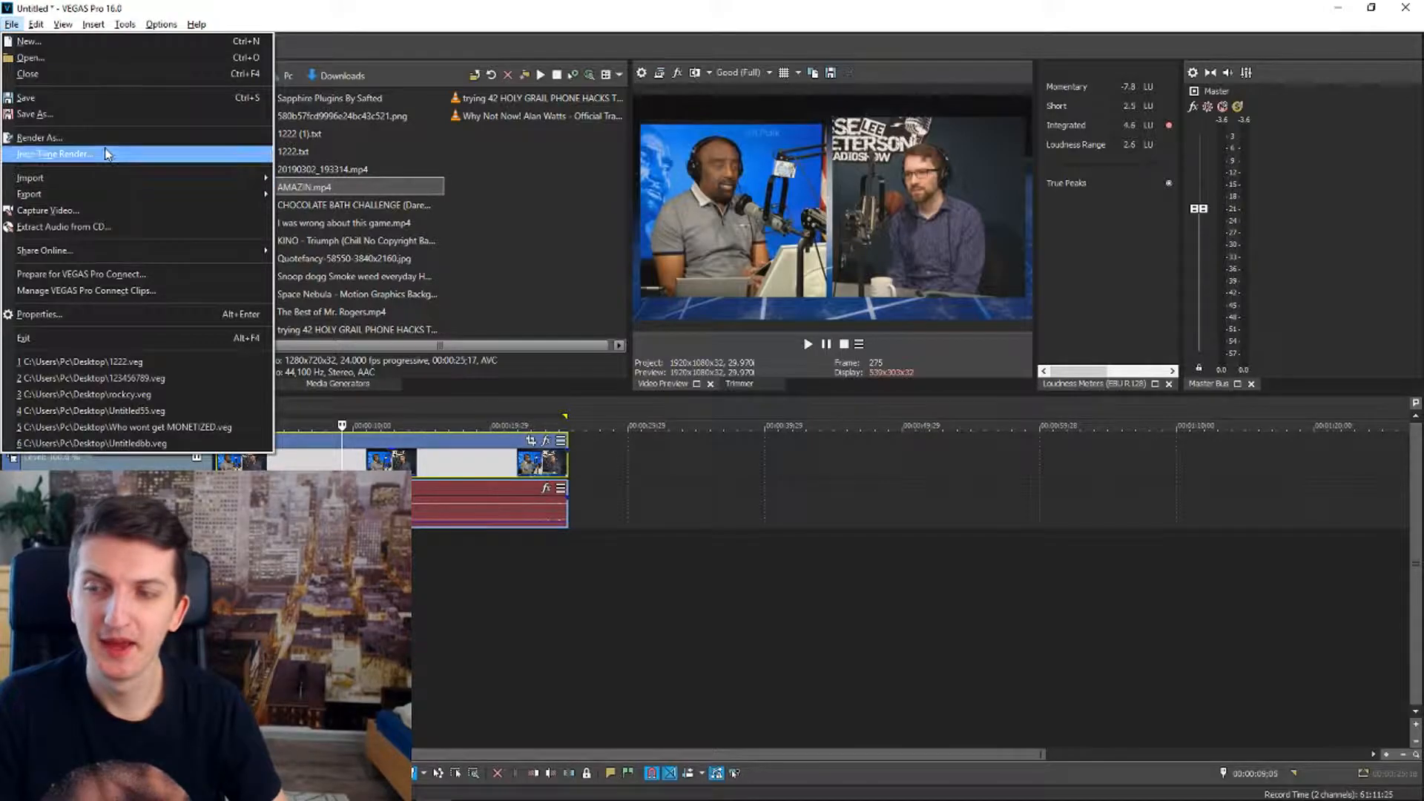
pyautogui.click(432, 480)
pyautogui.moveTo(569, 402); pyautogui.dragTo(217, 404)
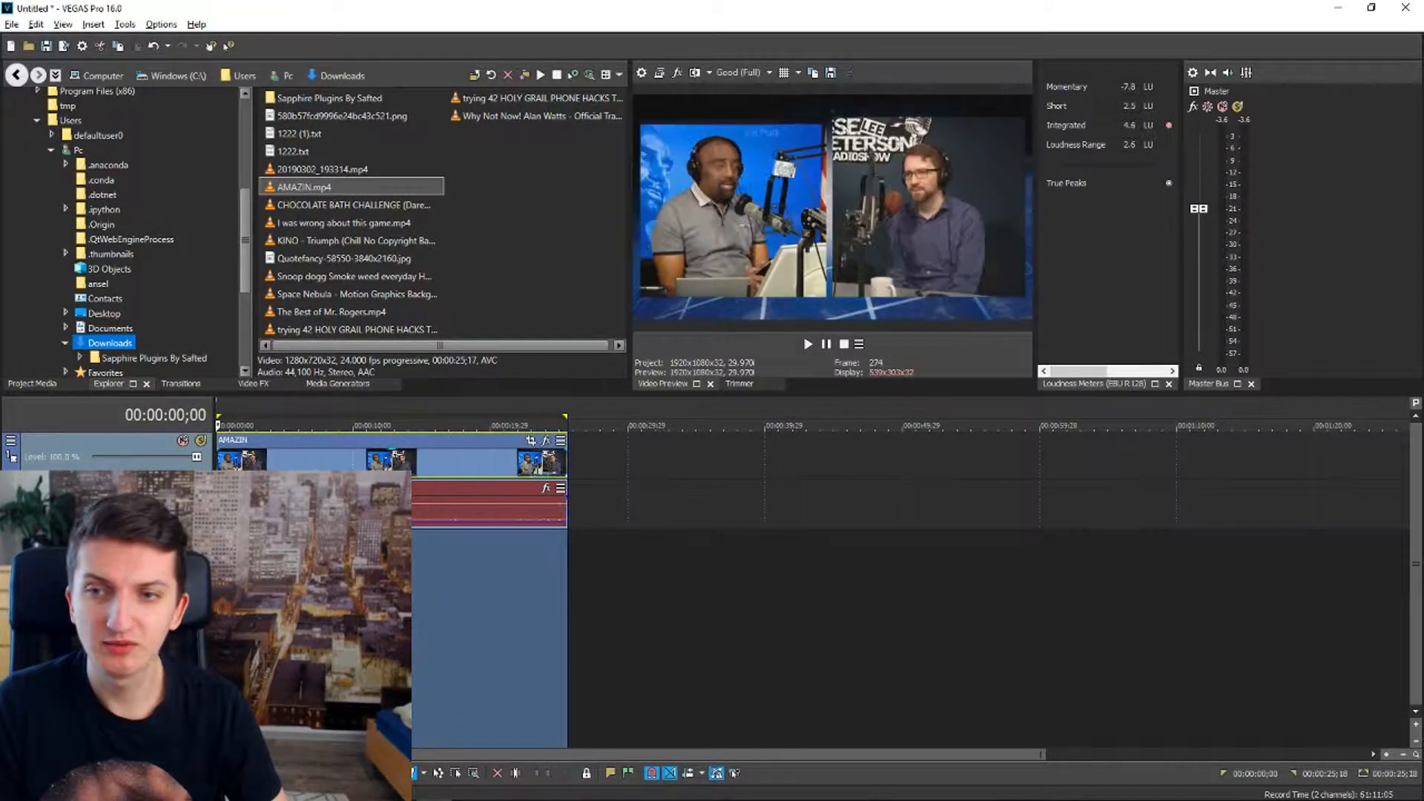
pyautogui.click(12, 24)
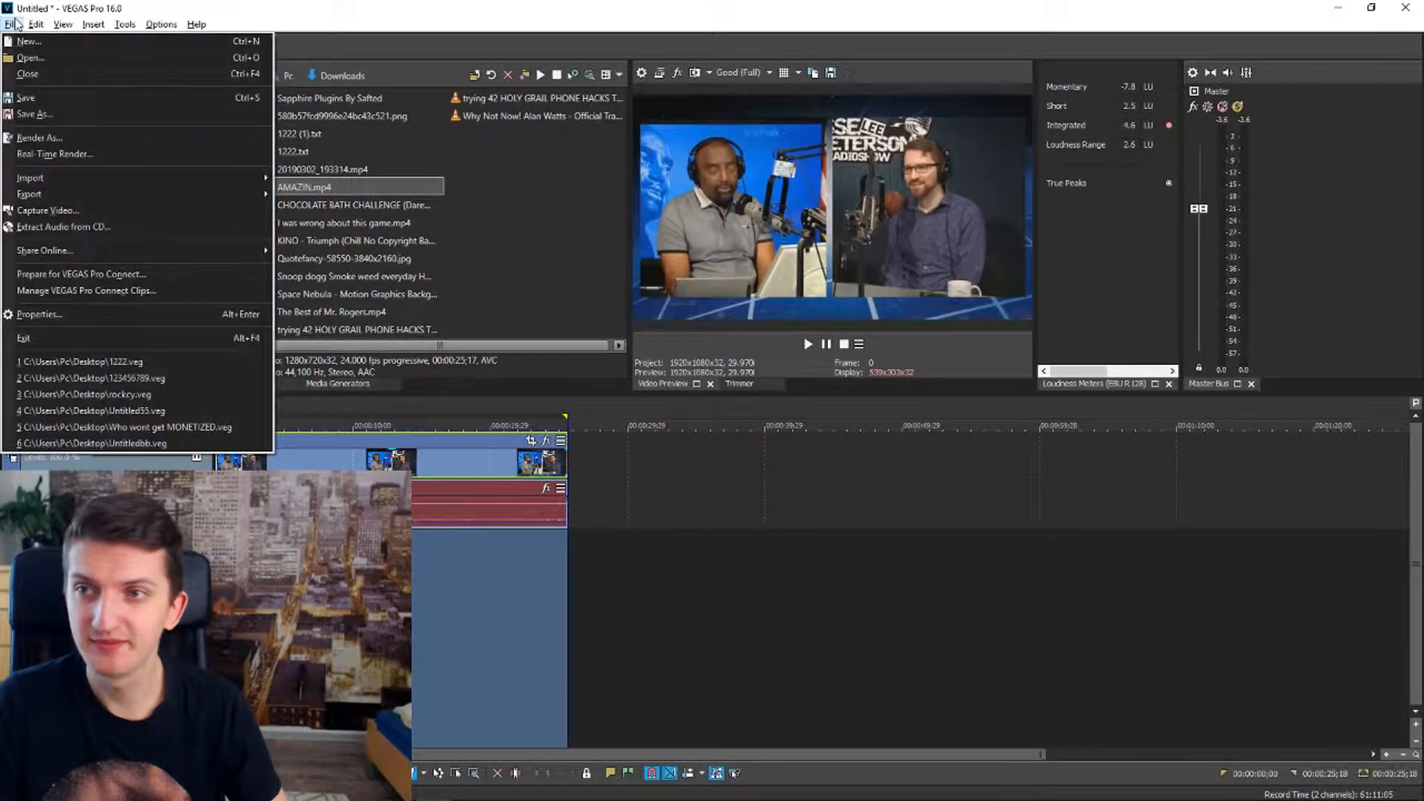
pyautogui.click(83, 139)
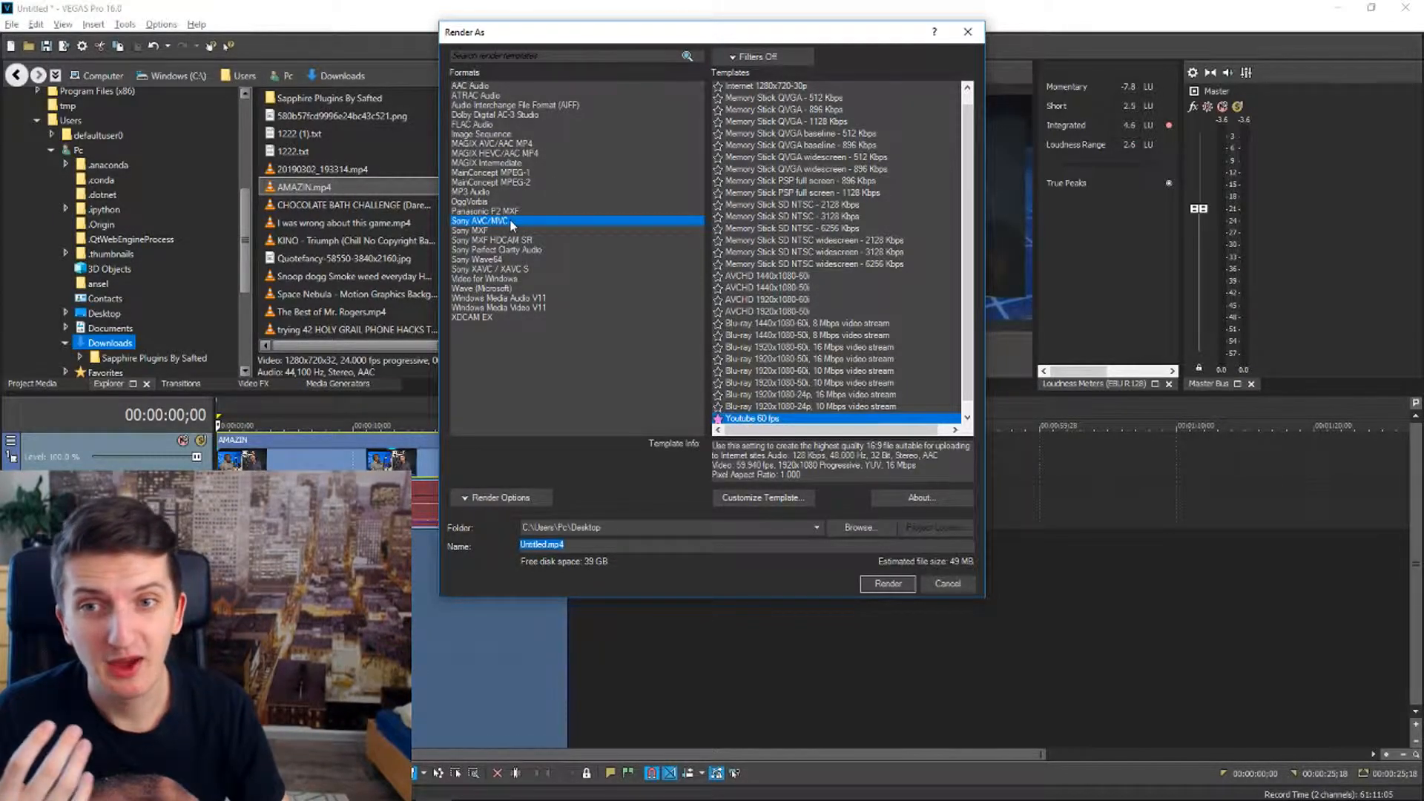
# Choose the MAGIX HEVC/AAC MP4 format with the Internet HD 1080p 29.97 fps (NVIDIA NVENC) template and open its custom settings
pyautogui.click(585, 153)
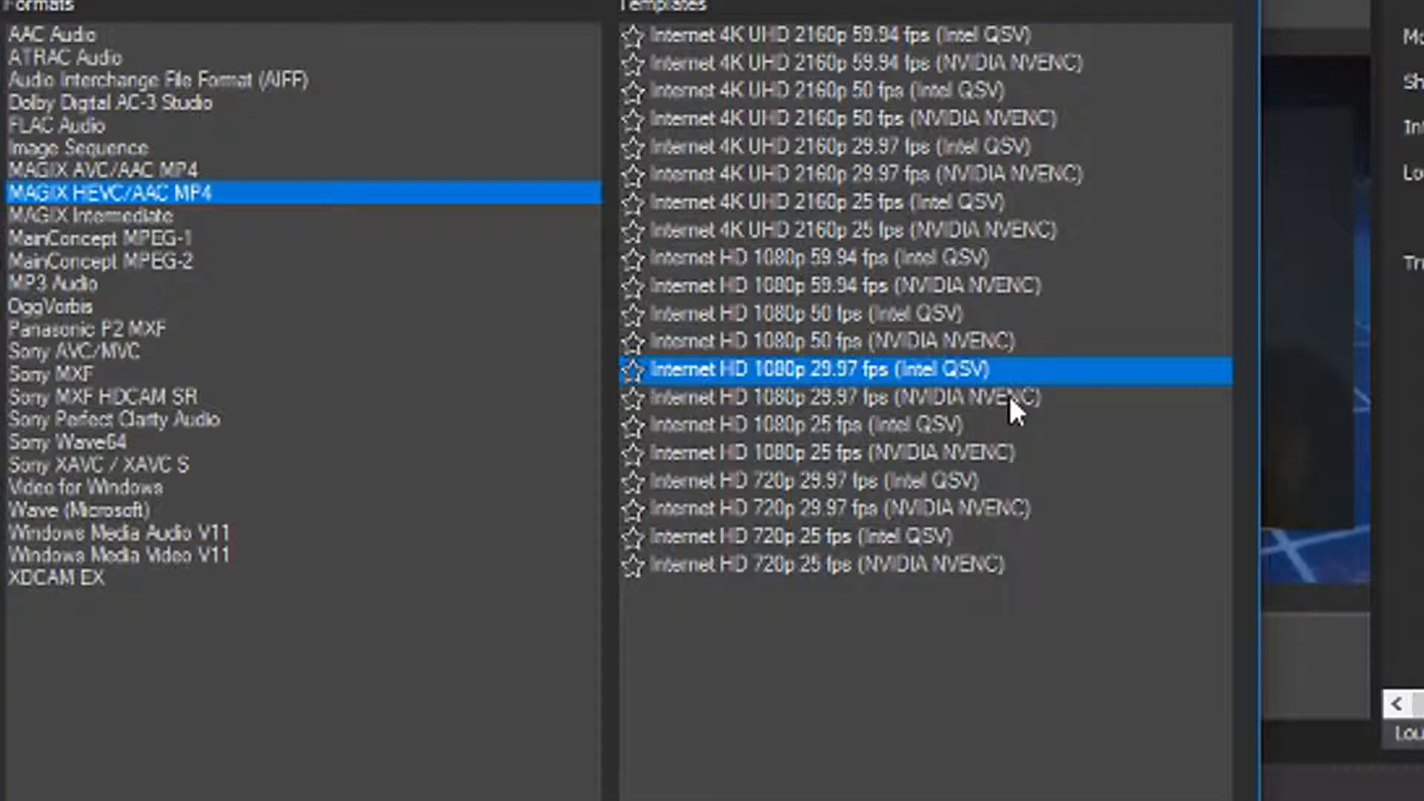
pyautogui.click(876, 227)
pyautogui.click(1018, 400)
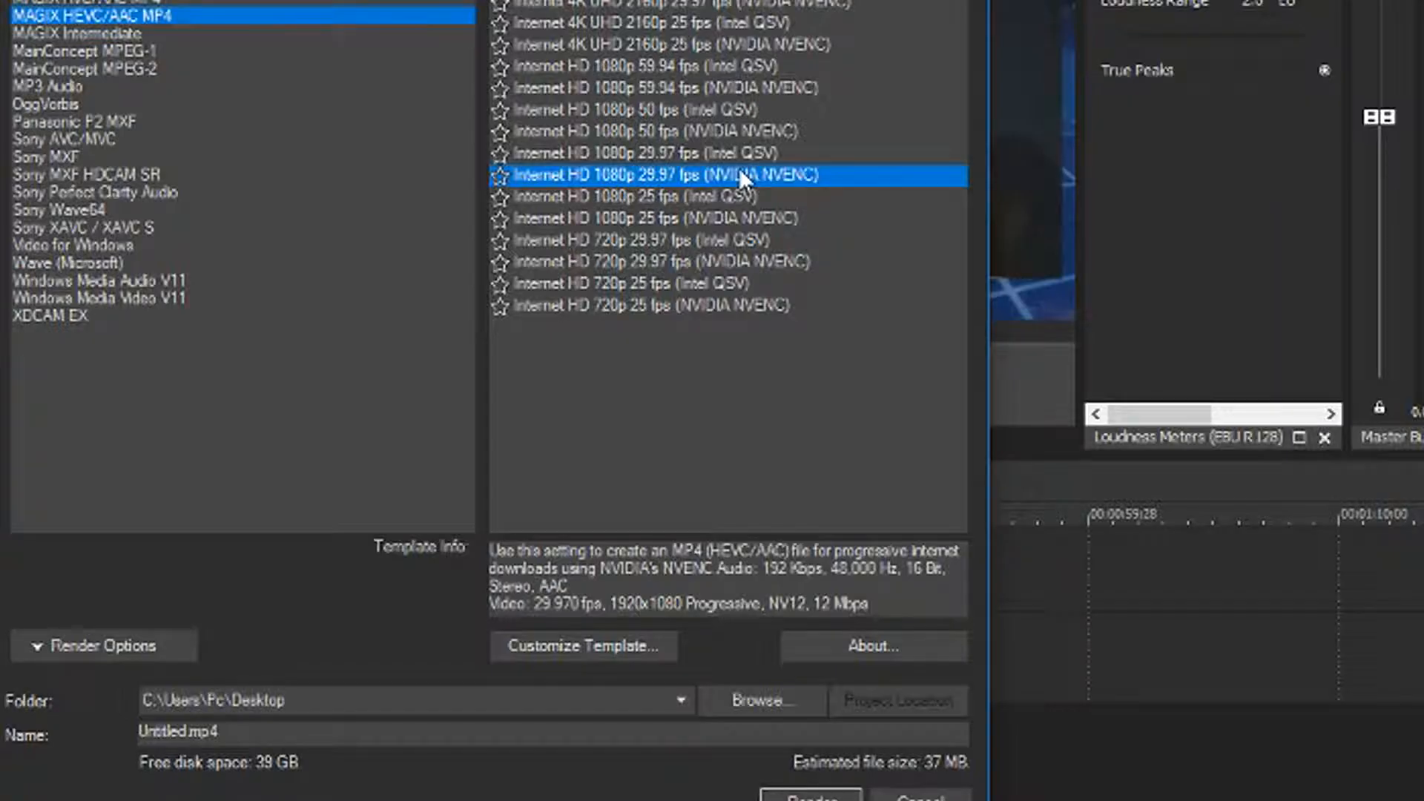
pyautogui.click(571, 645)
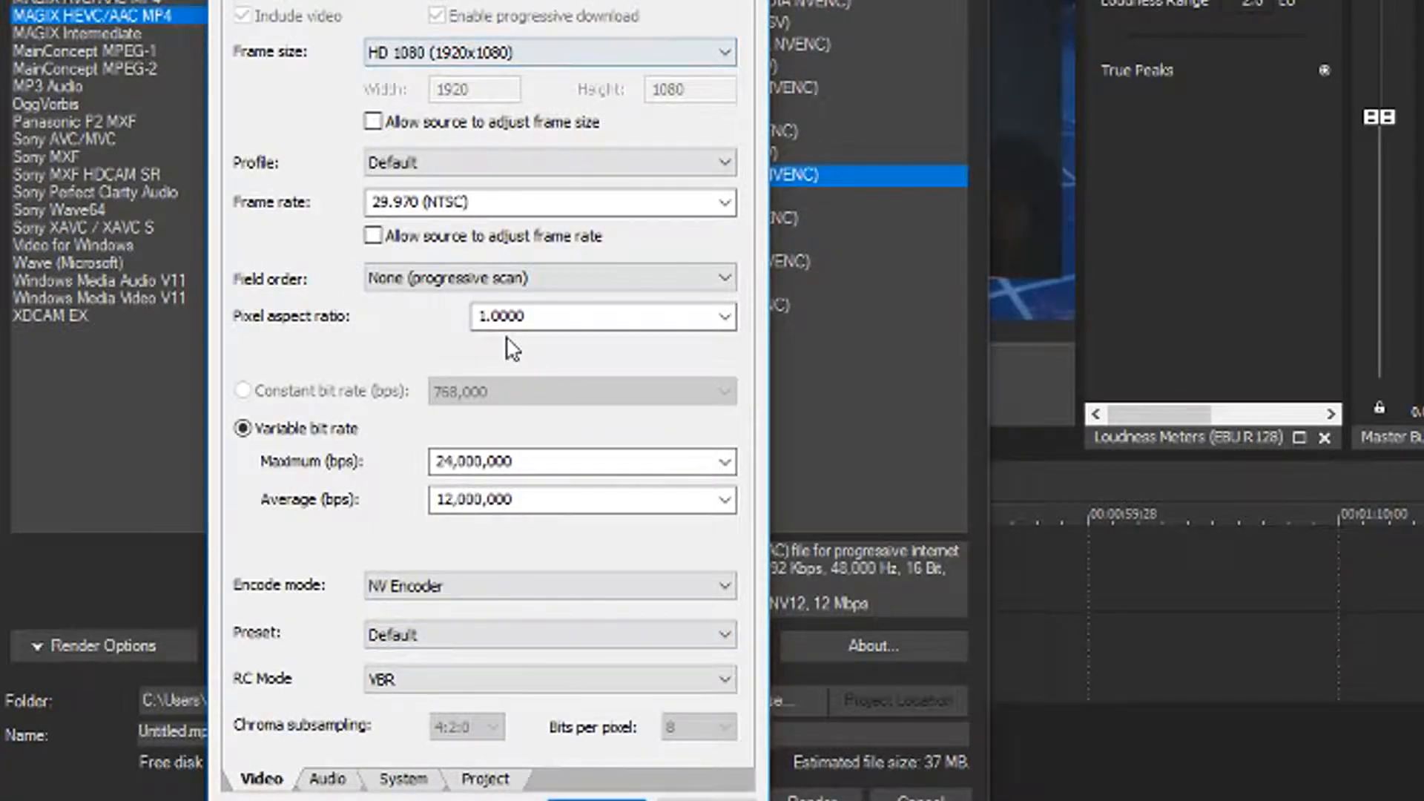
# Check the available encode mode, frame size and field order options in the template's video settings
pyautogui.click(413, 585)
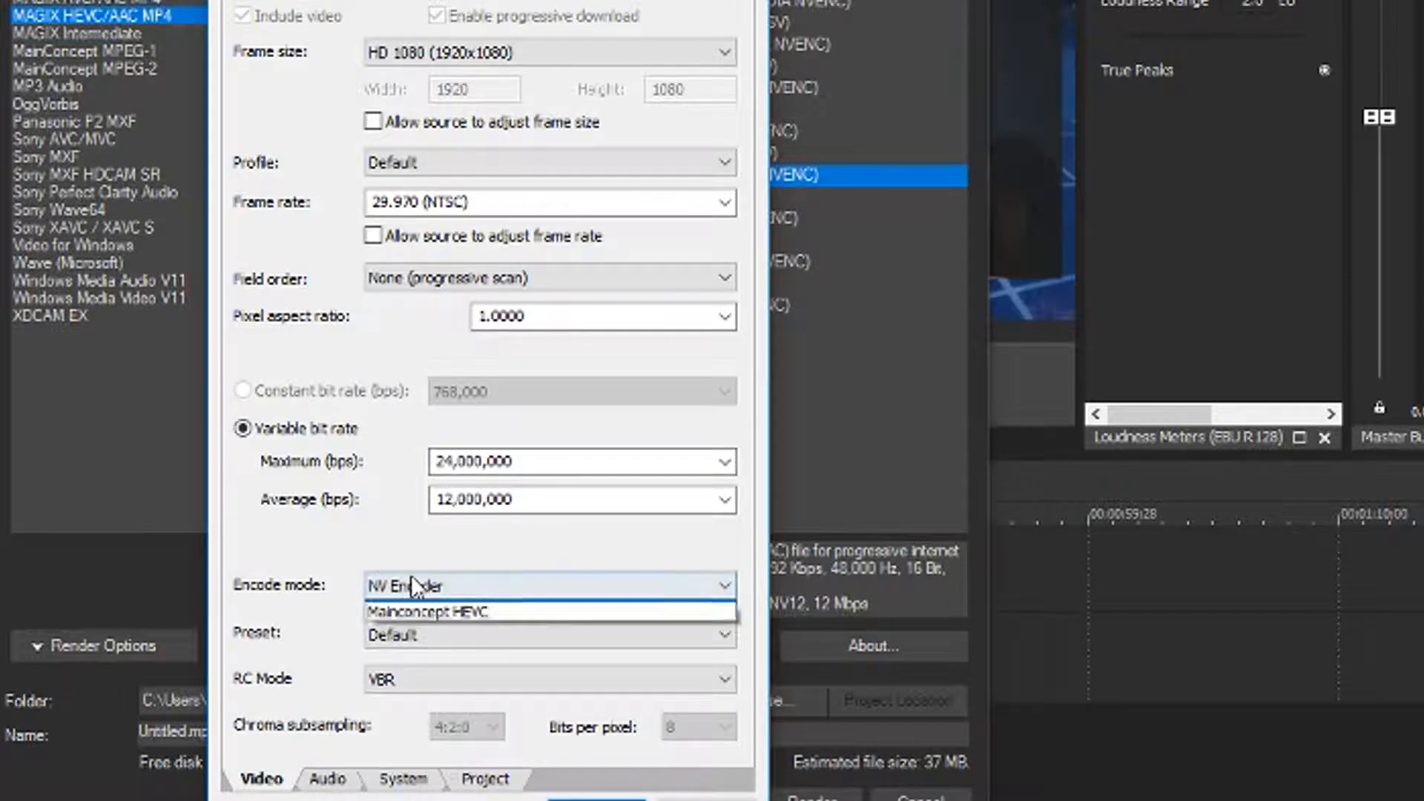
pyautogui.click(414, 586)
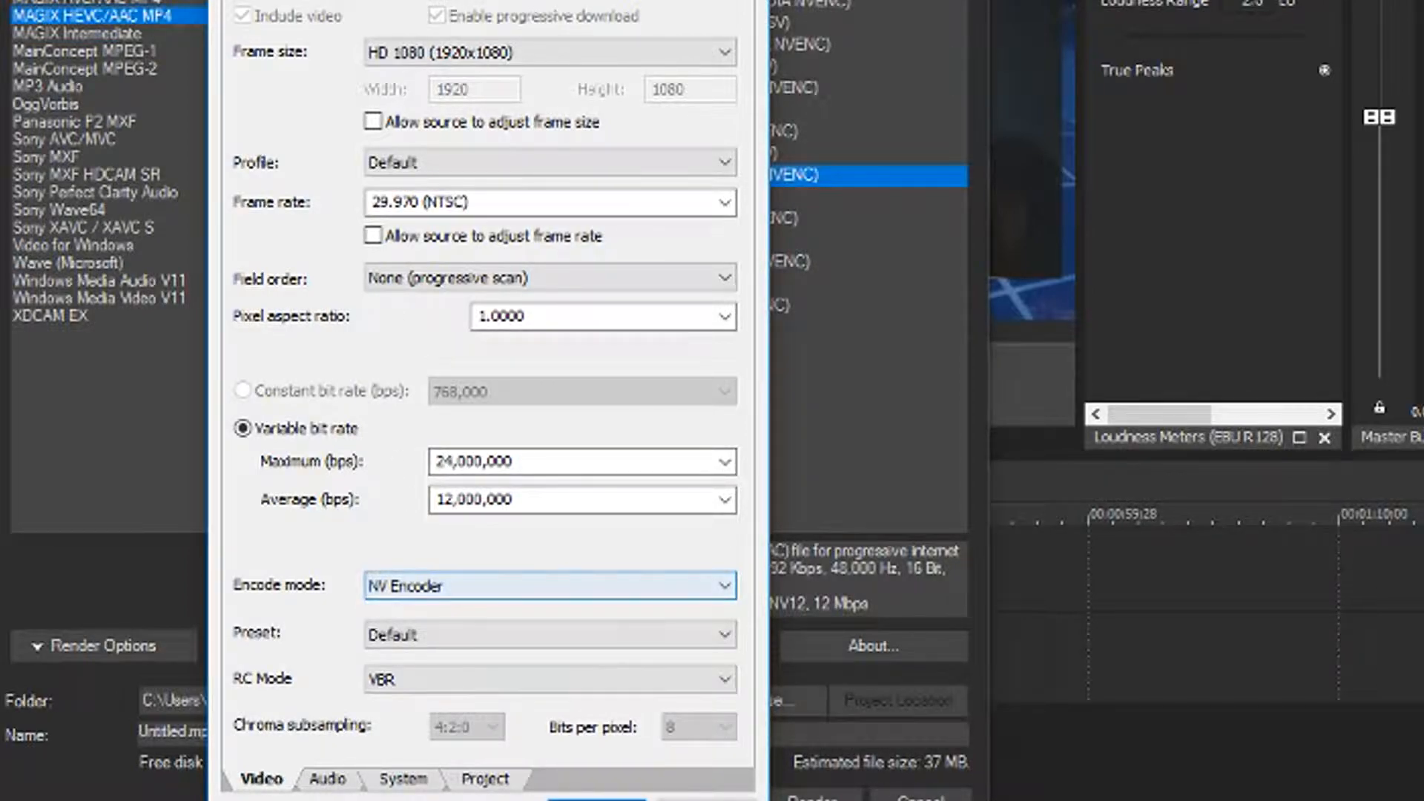
pyautogui.click(393, 52)
pyautogui.click(393, 52)
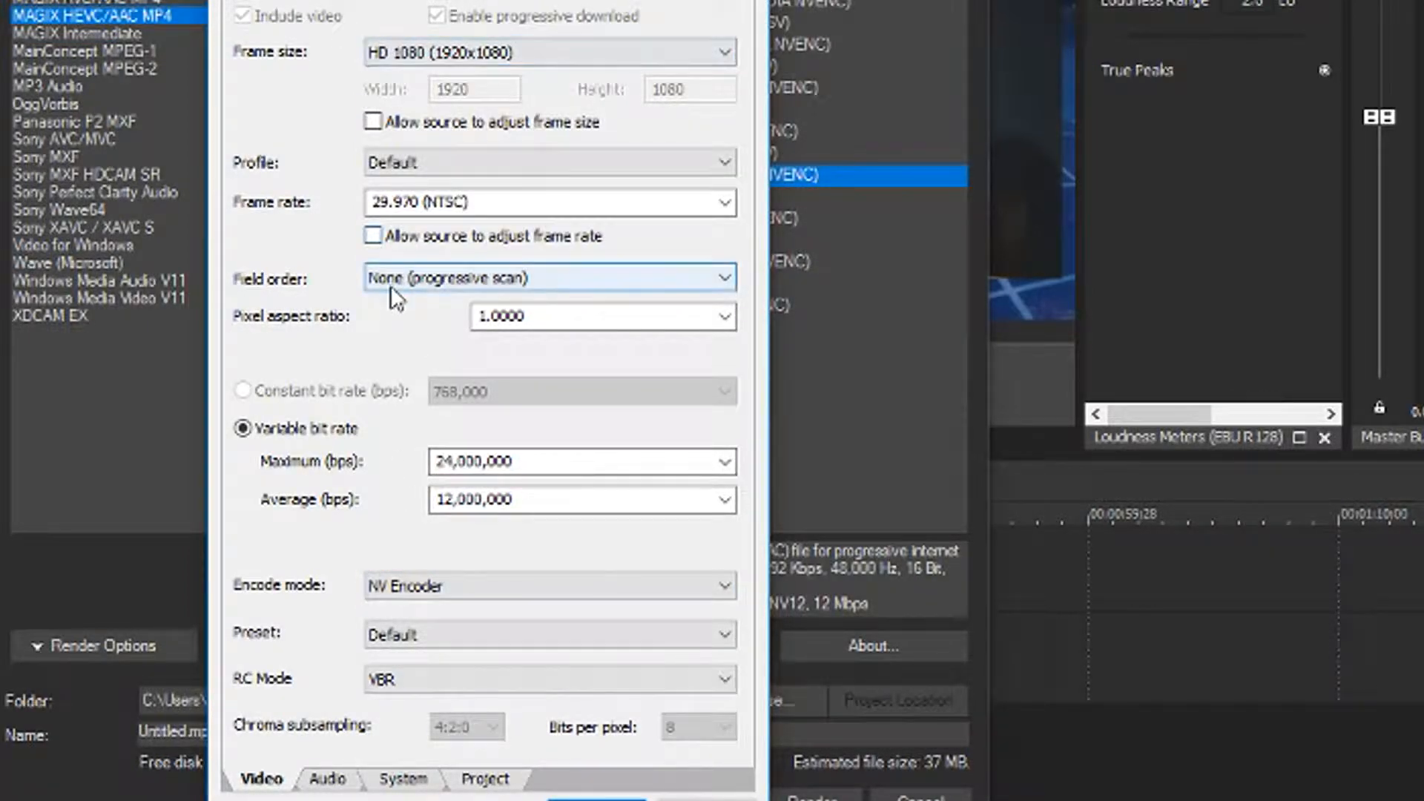
pyautogui.click(390, 286)
pyautogui.click(390, 286)
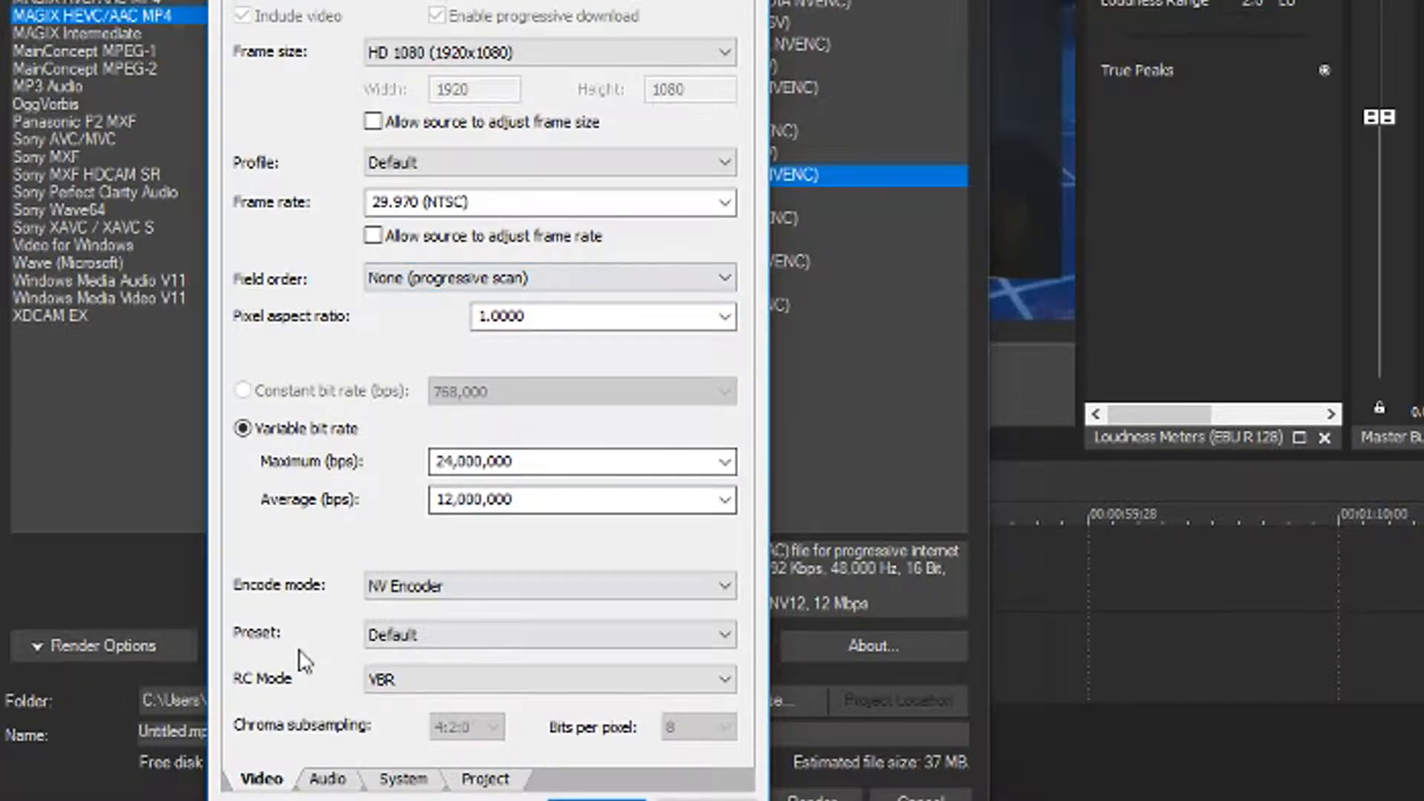
# Set the render template's audio bit rate to 320,000 bps
pyautogui.click(330, 786)
pyautogui.press('Left')
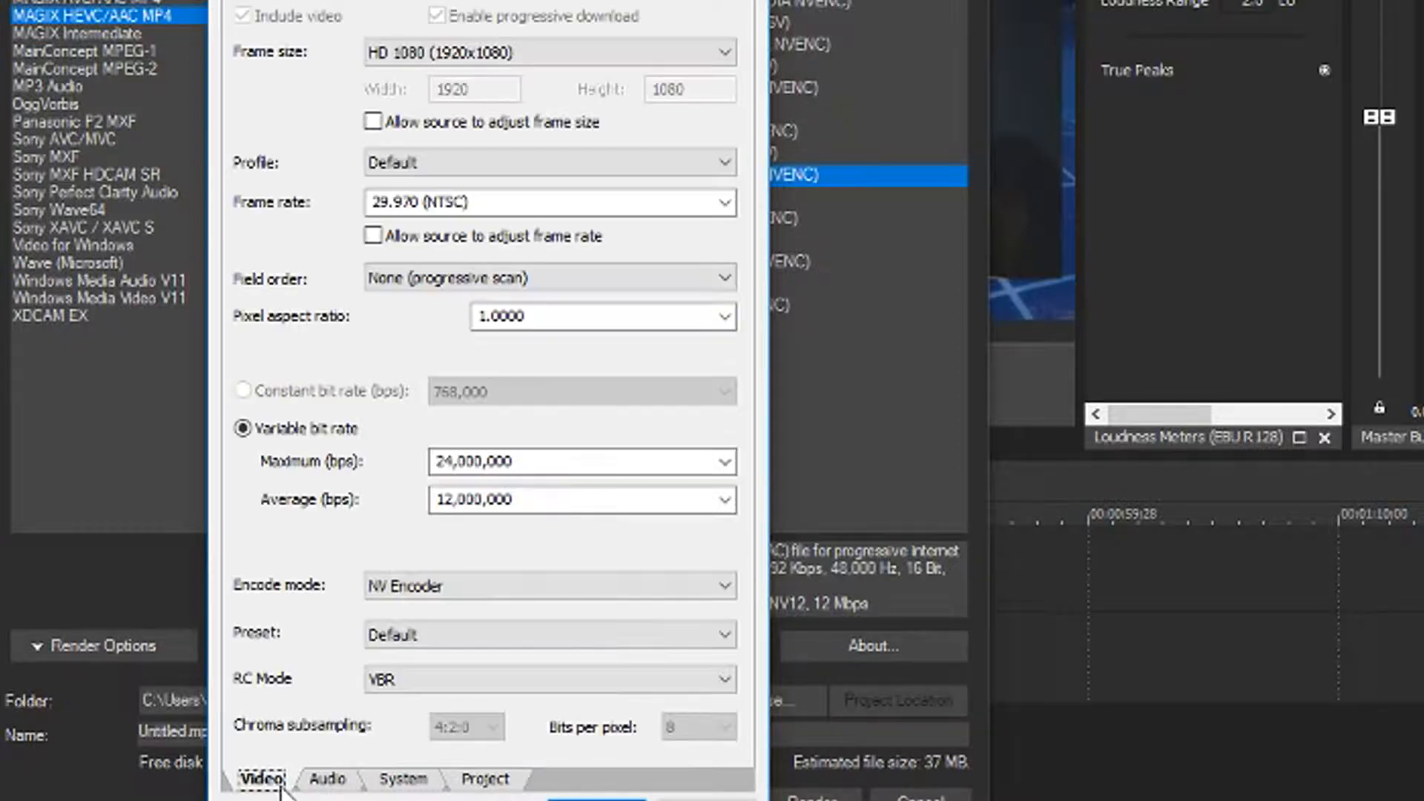
pyautogui.click(330, 786)
pyautogui.click(511, 91)
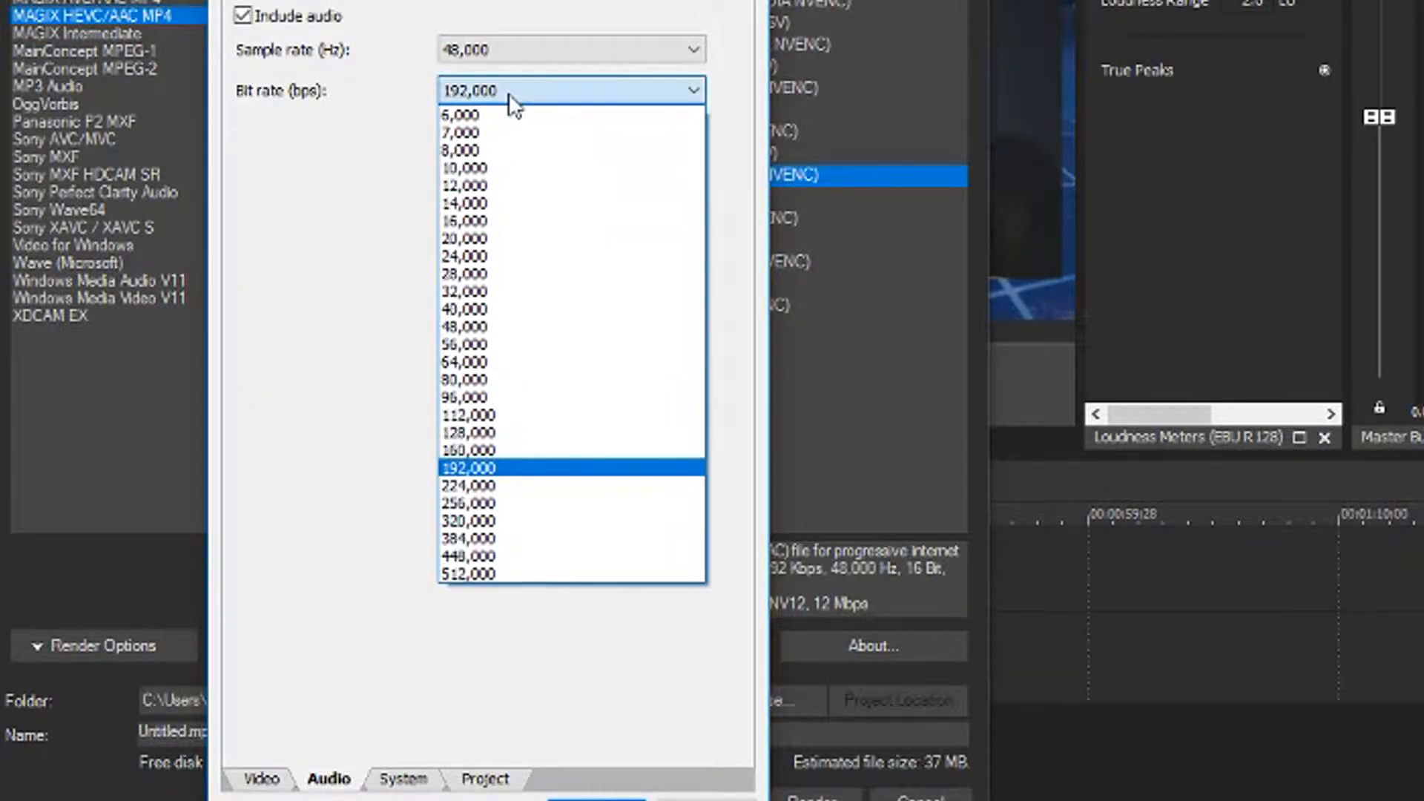
pyautogui.click(569, 523)
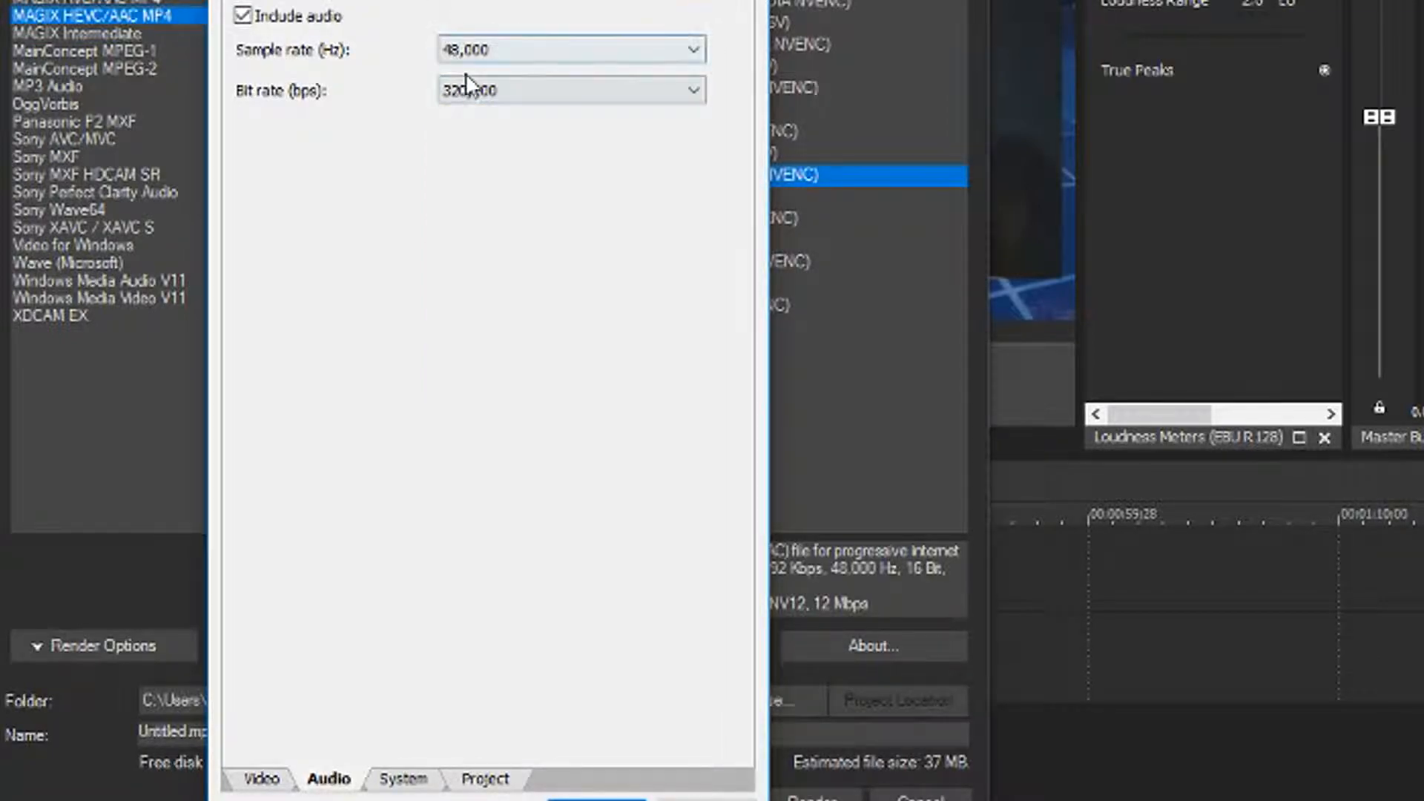
# Review the template's audio sample rate and bit rate choices, moving the custom settings dialog clear of the template list
pyautogui.click(468, 82)
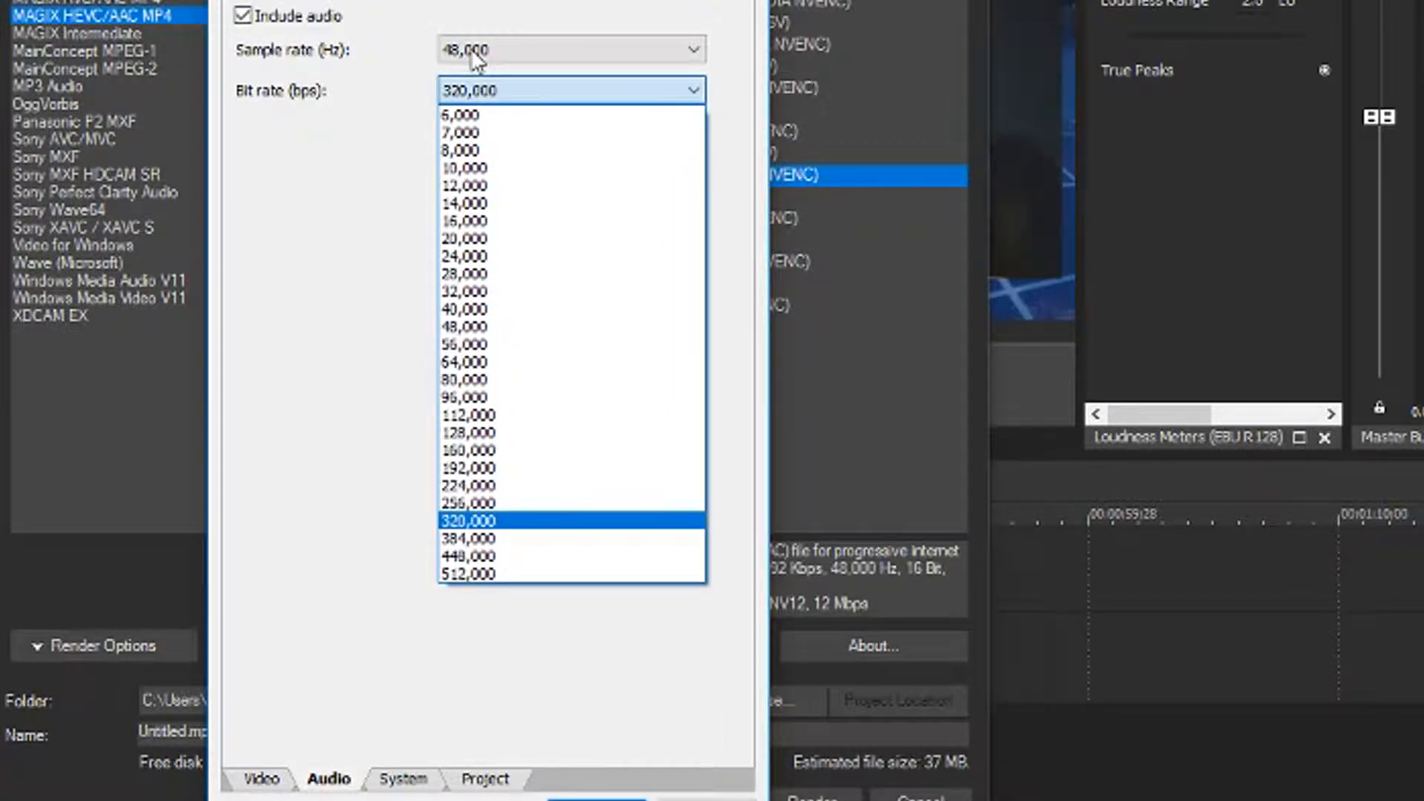
pyautogui.click(475, 59)
pyautogui.click(478, 52)
pyautogui.click(499, 51)
pyautogui.click(490, 86)
pyautogui.click(491, 88)
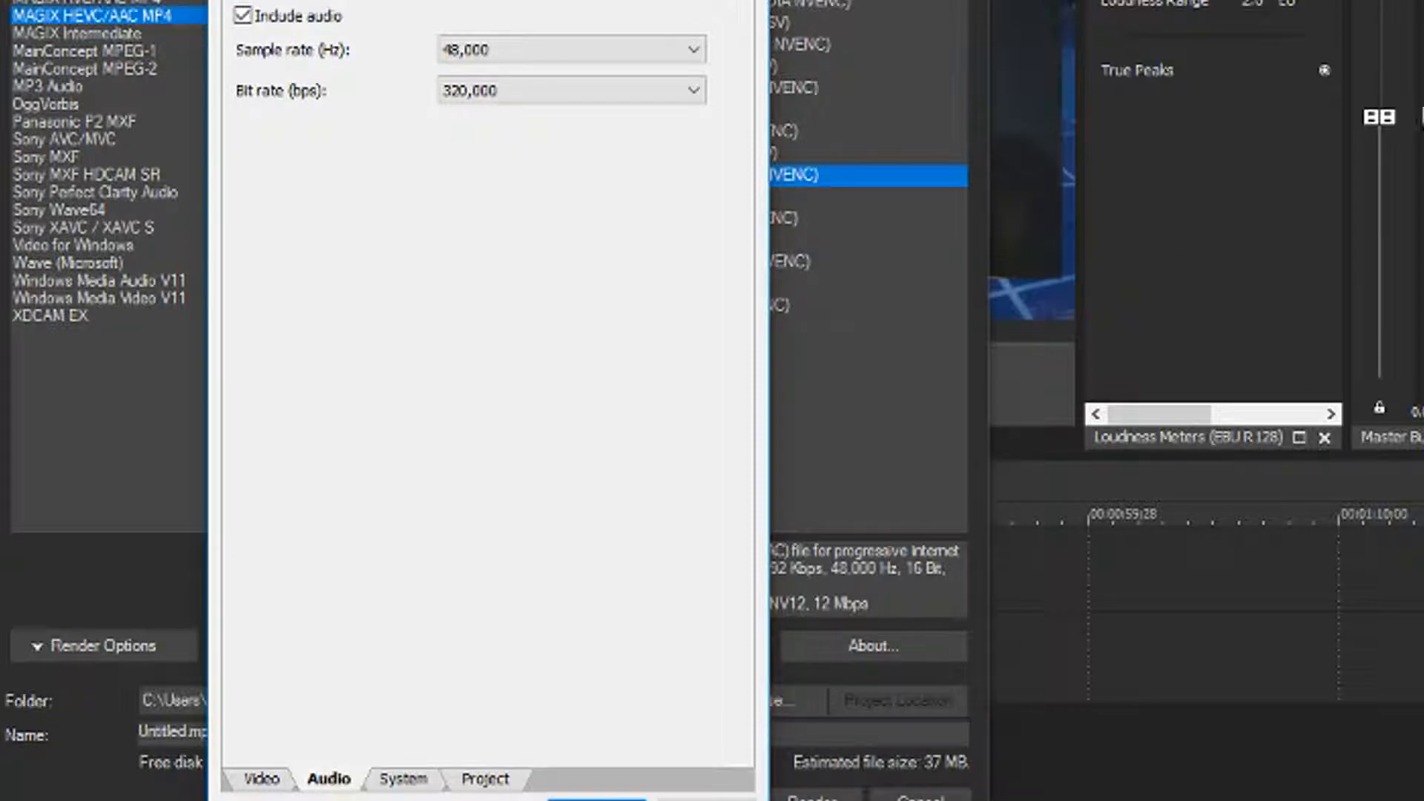
pyautogui.click(496, 92)
pyautogui.click(493, 92)
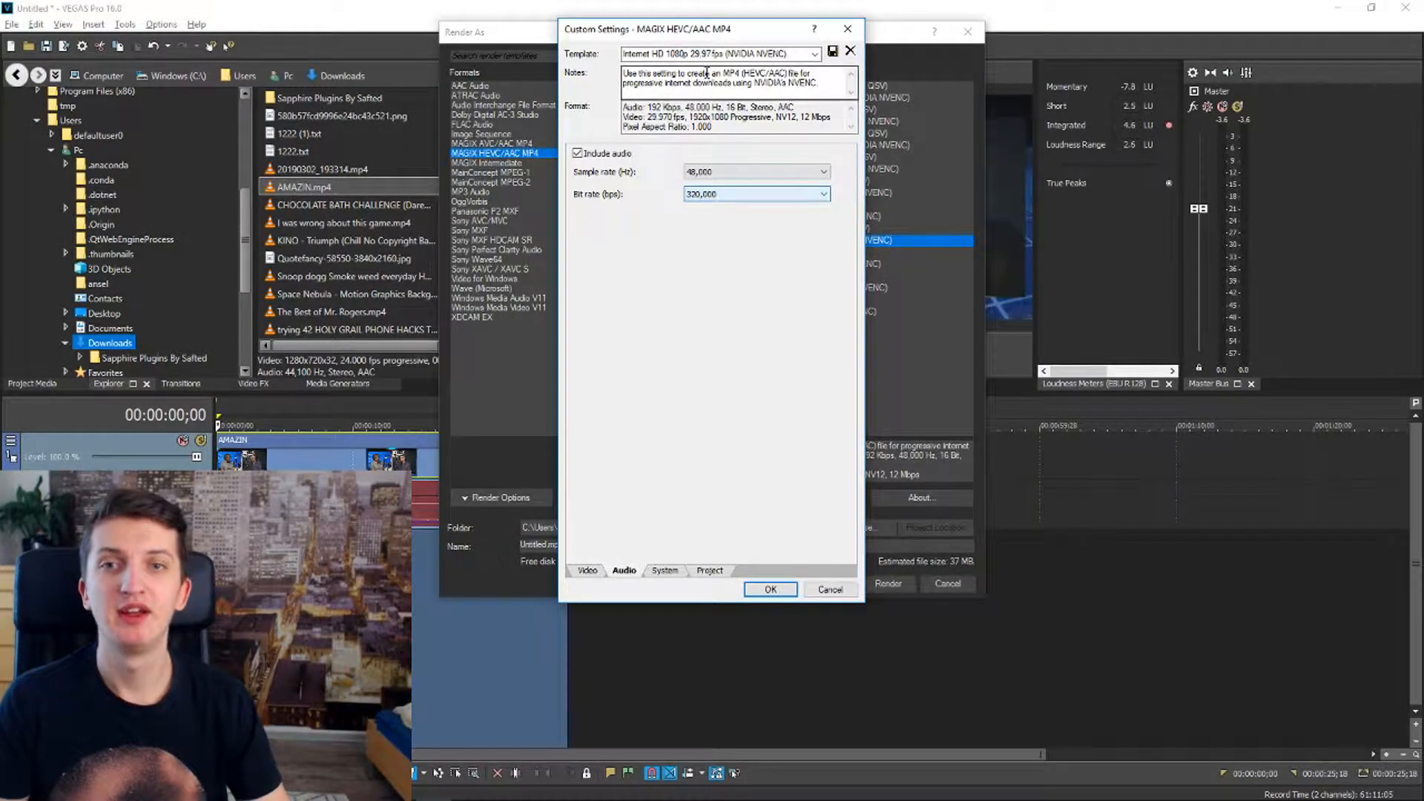
pyautogui.moveTo(666, 34); pyautogui.dragTo(1096, 53)
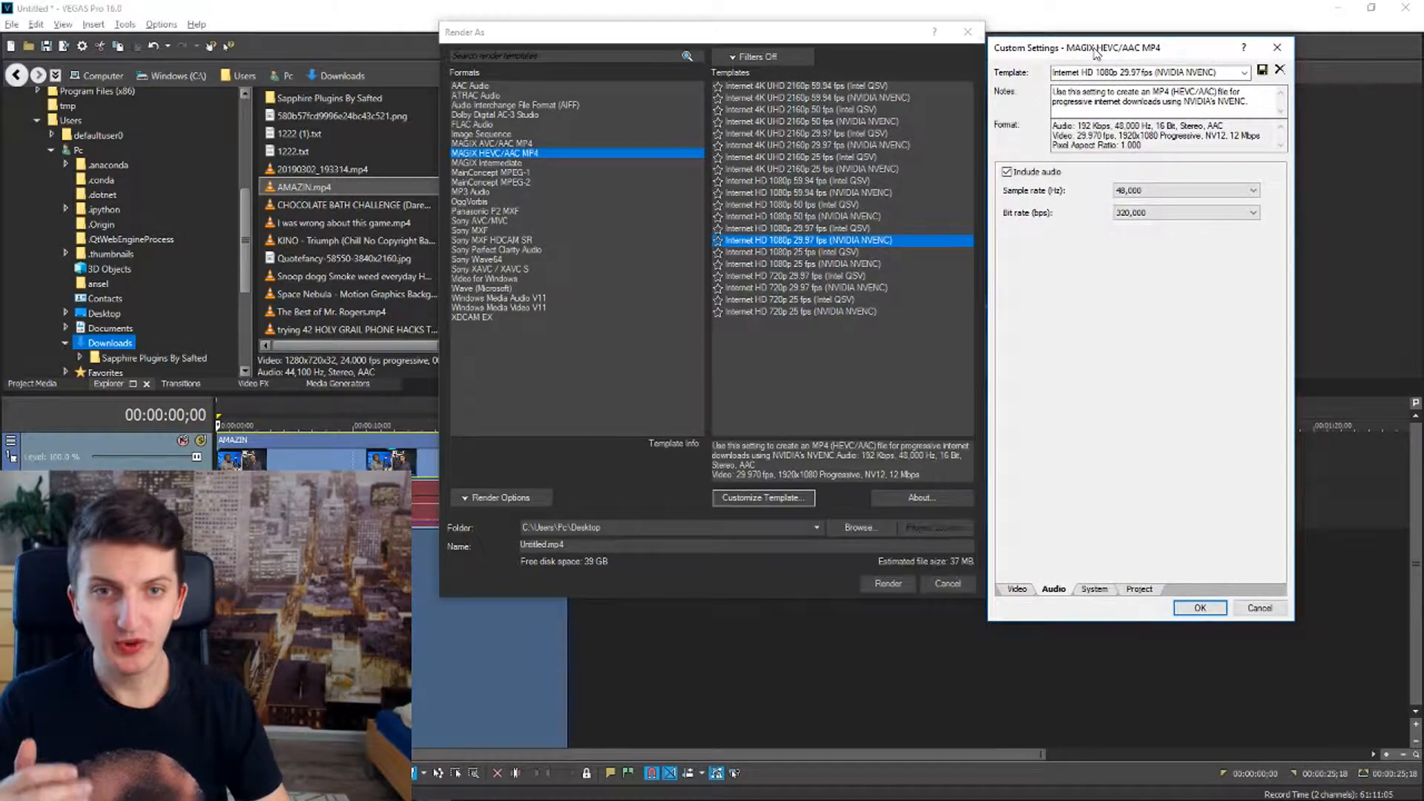
pyautogui.click(1207, 215)
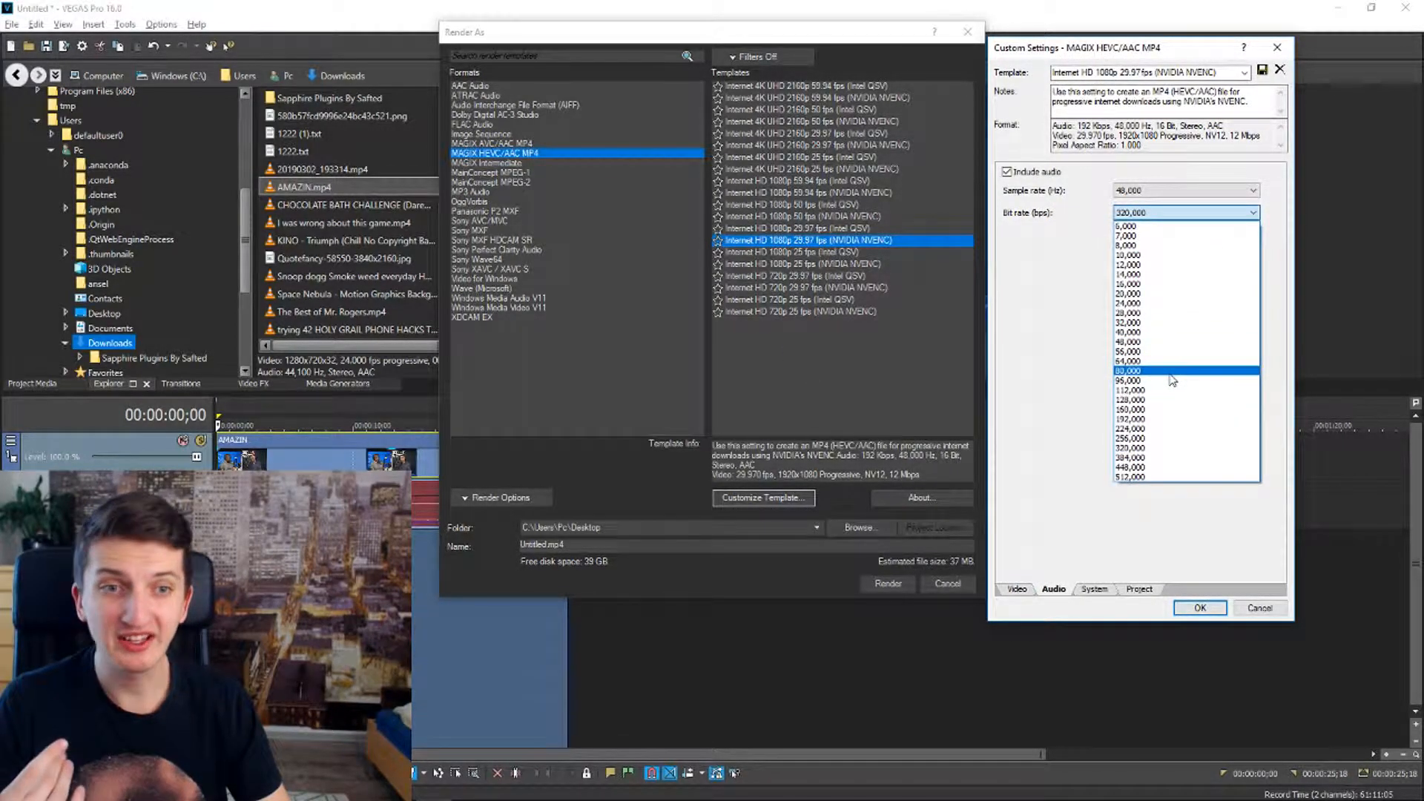
pyautogui.click(1155, 214)
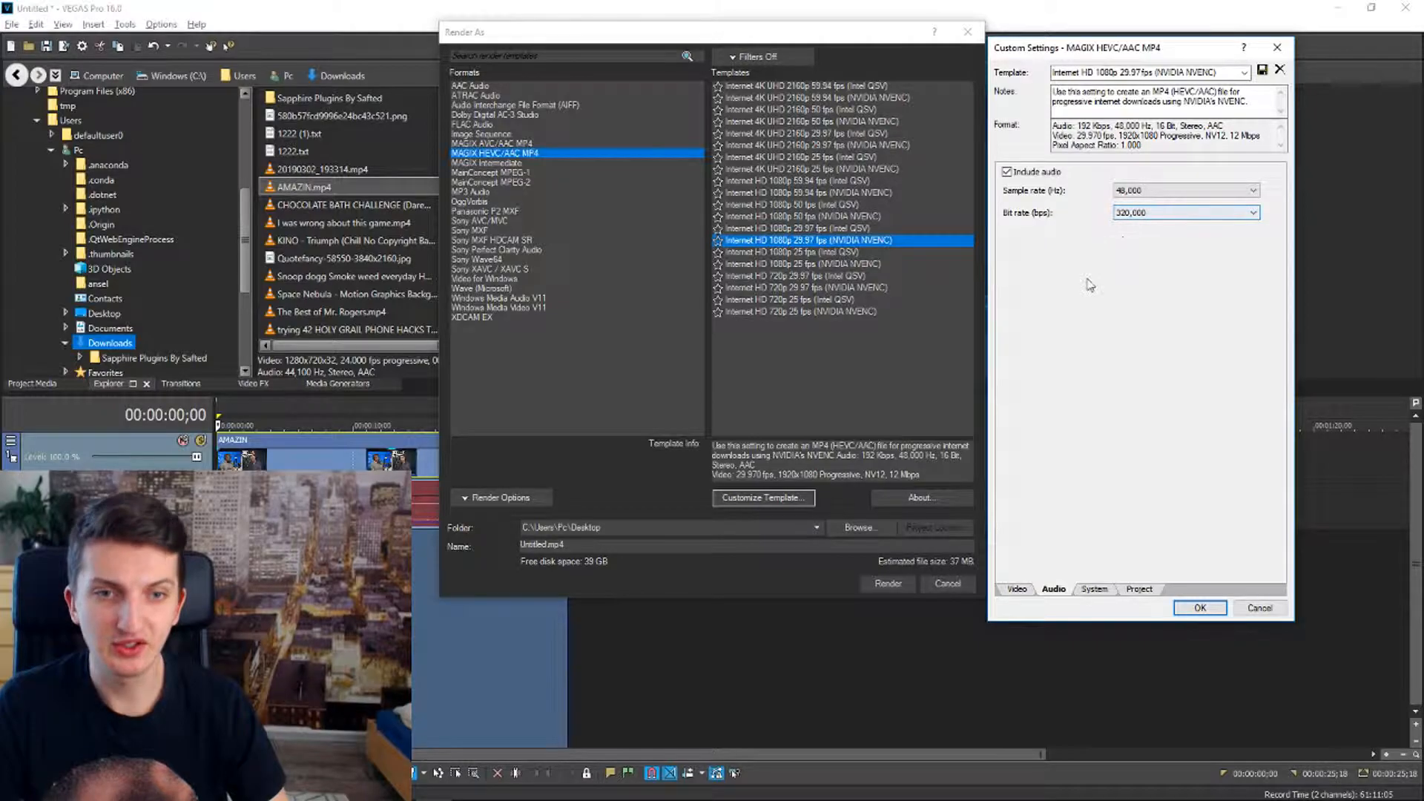
# Return to the template's video settings and set the maximum and average variable bit rates to 192,000 bps
pyautogui.click(1110, 590)
pyautogui.click(1134, 591)
pyautogui.click(1016, 590)
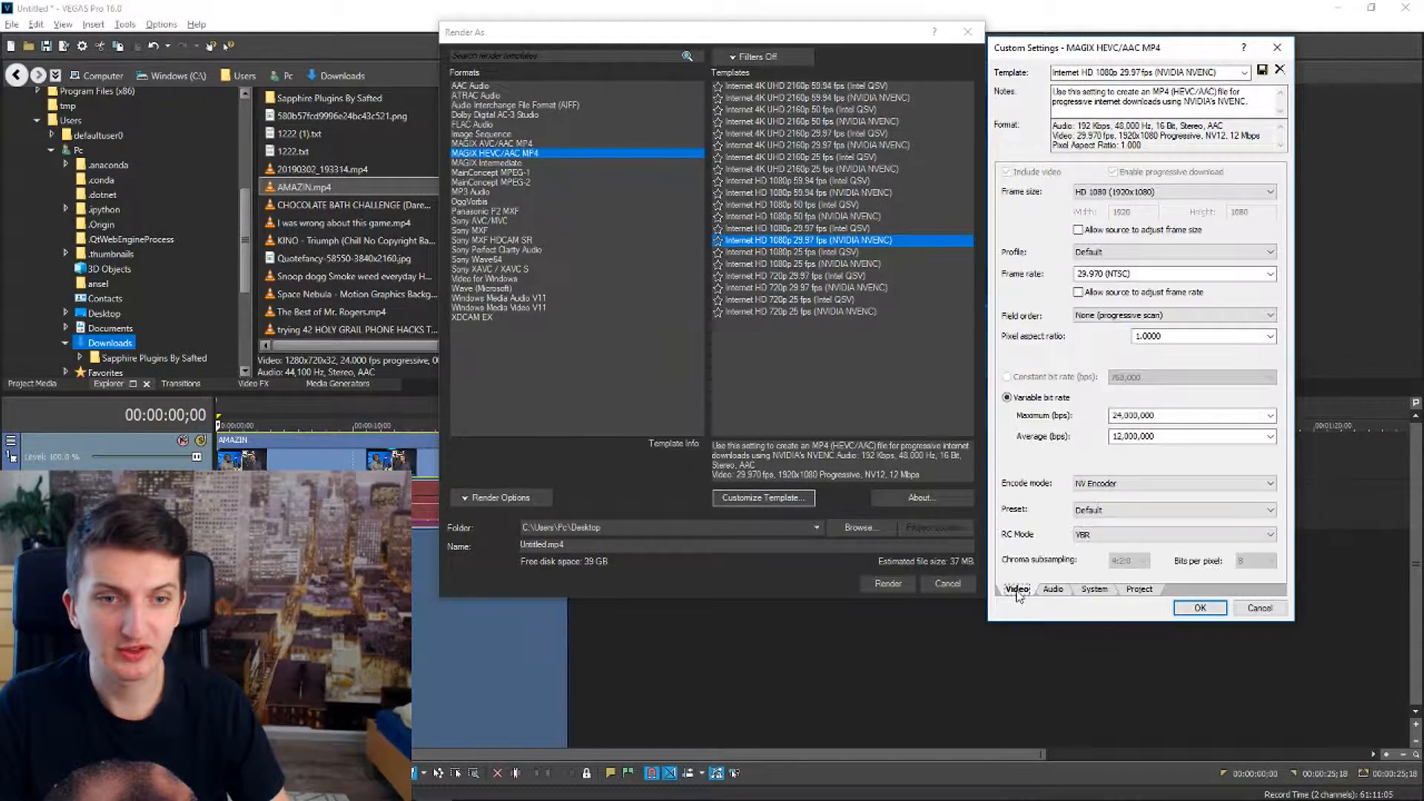
pyautogui.scroll(-3, 1130, 413)
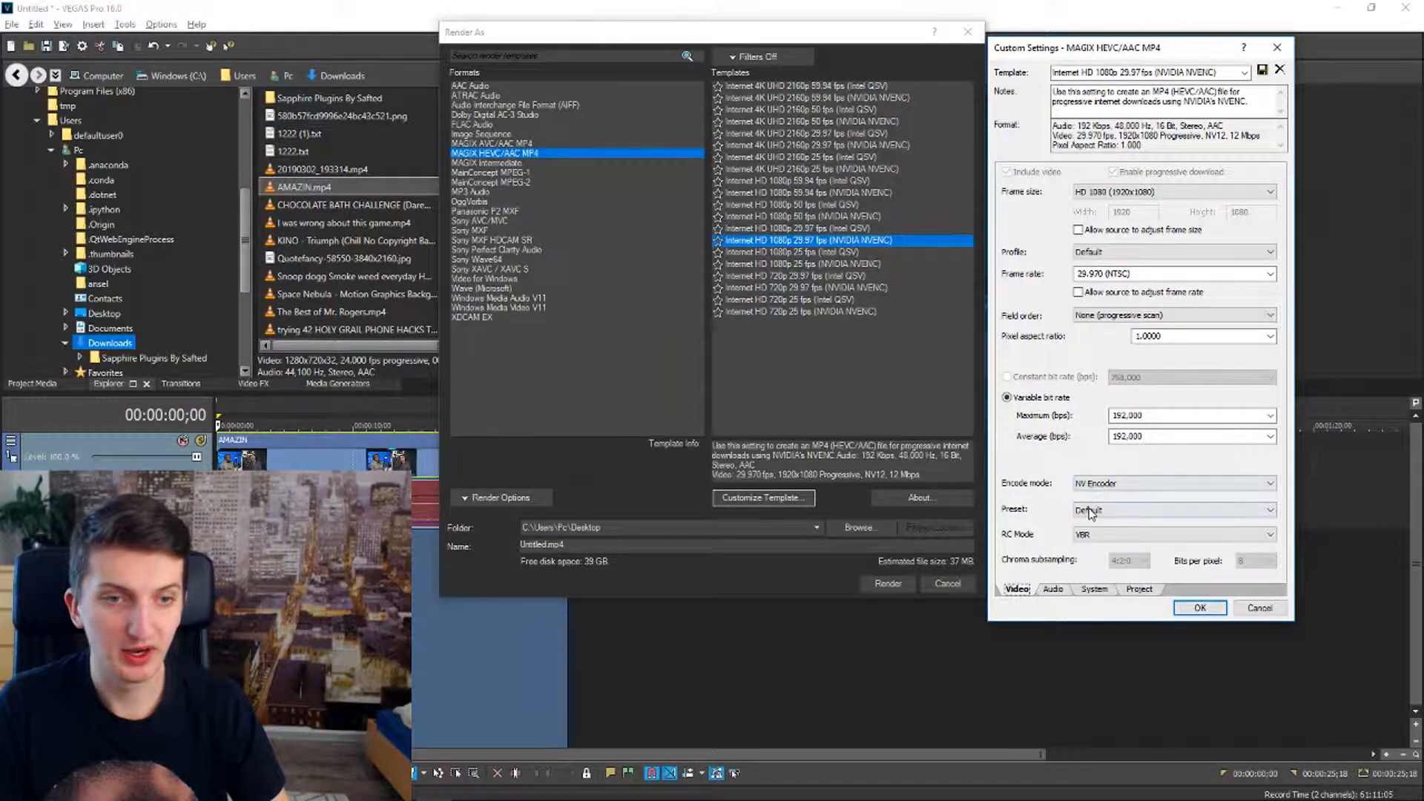
# Check the available maximum bit rates, keep 192,000 bps, and accept the customized MAGIX HEVC/AAC MP4 template settings
pyautogui.click(1270, 415)
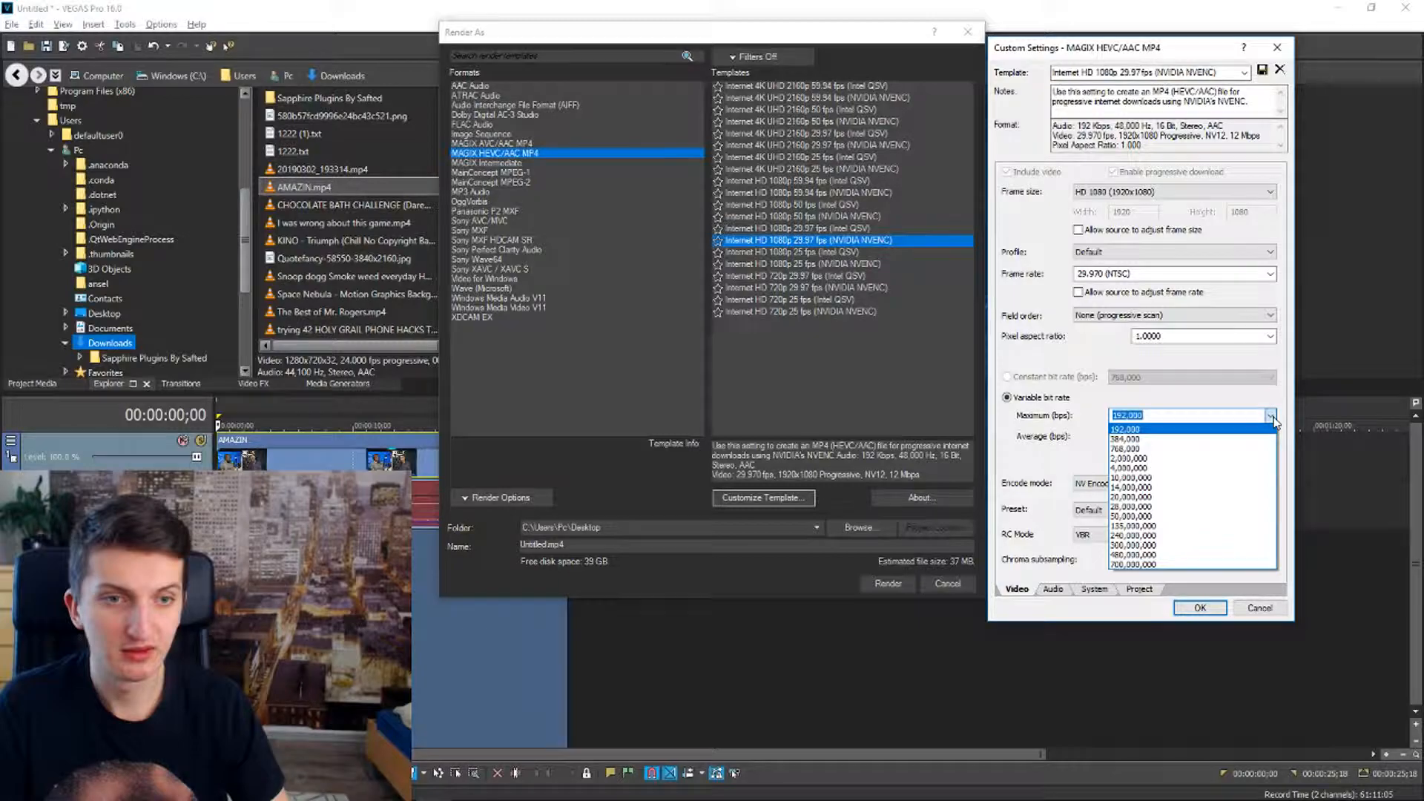
pyautogui.click(1273, 420)
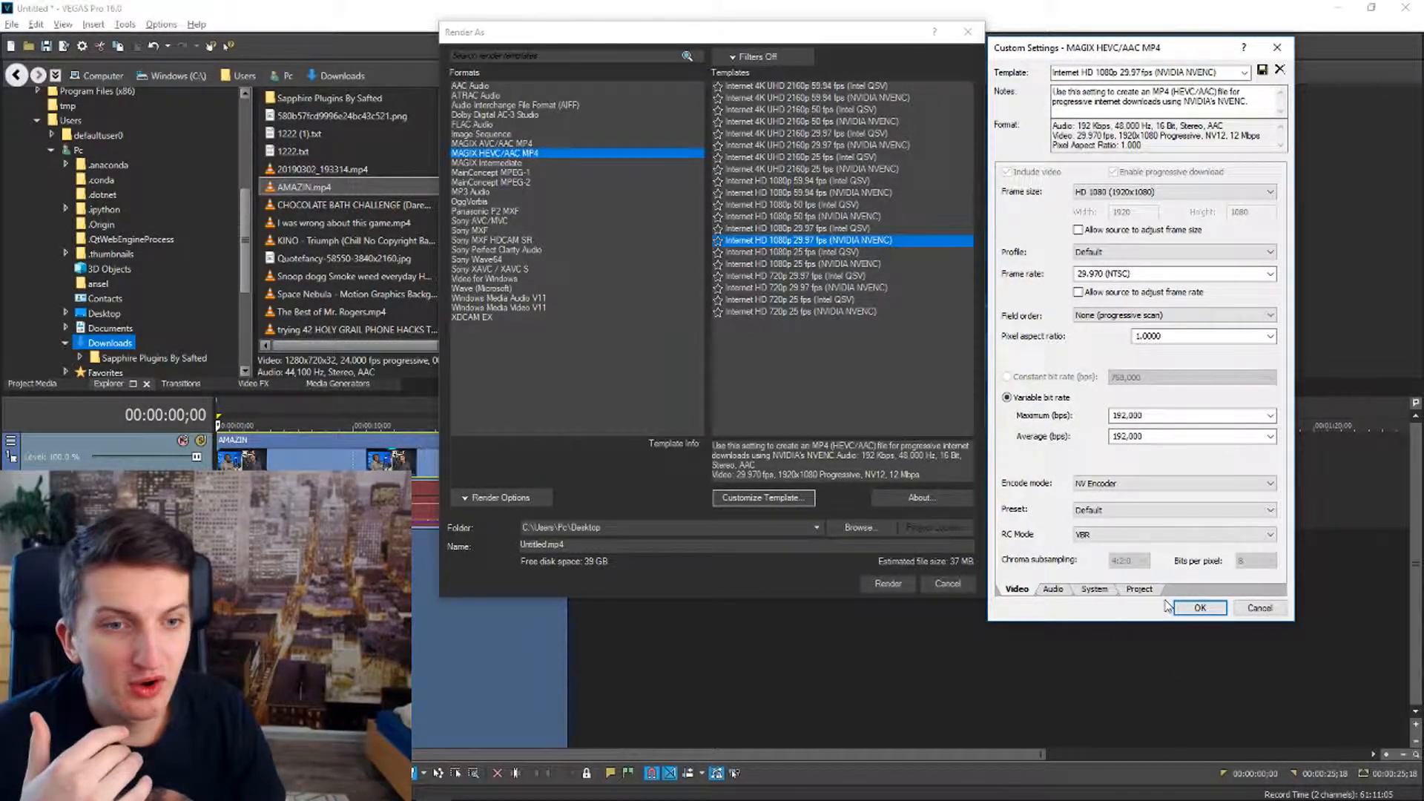
pyautogui.click(1194, 610)
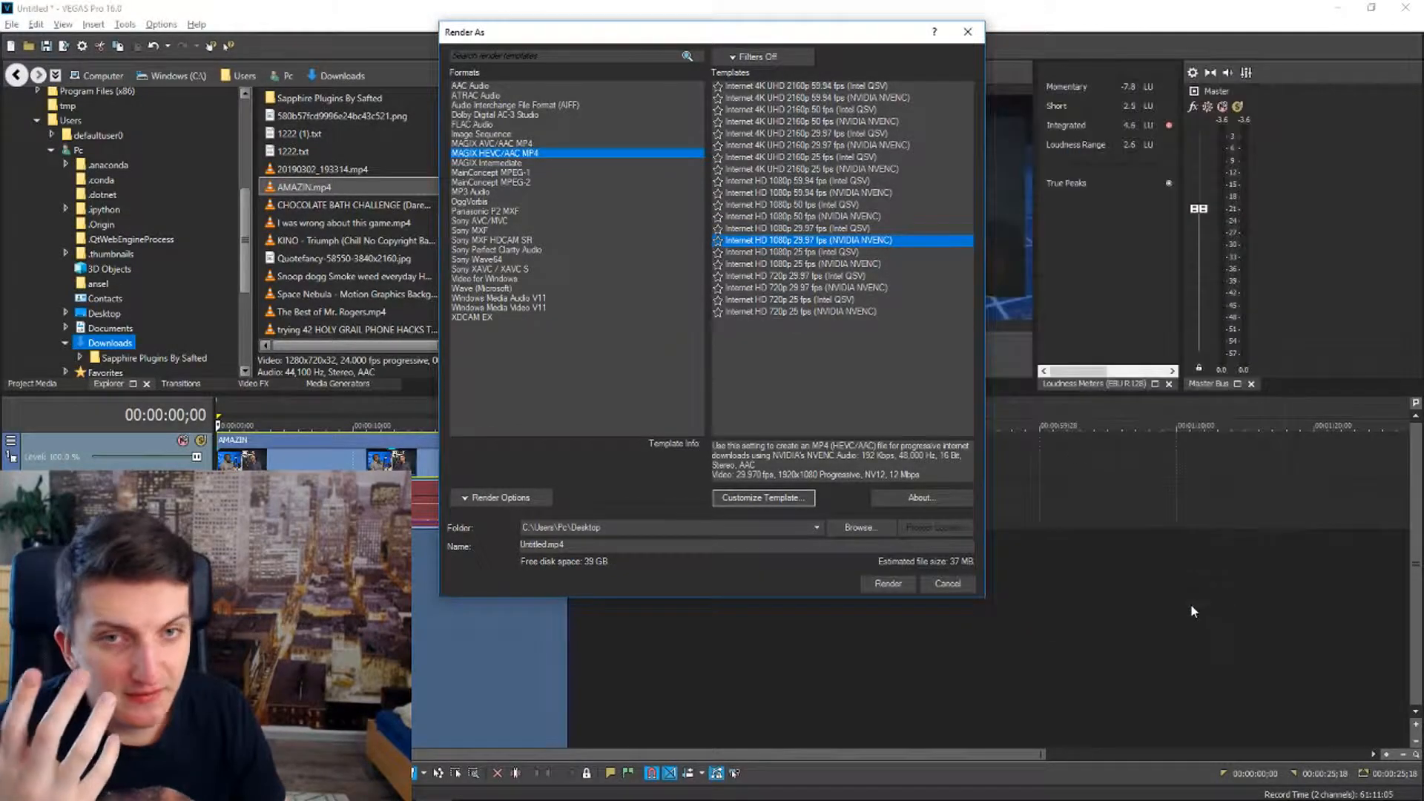
# Look through the Internet 4K UHD 2160p Intel QSV templates at 50, 59.94 and 29.97 fps, and the output file name
pyautogui.click(779, 123)
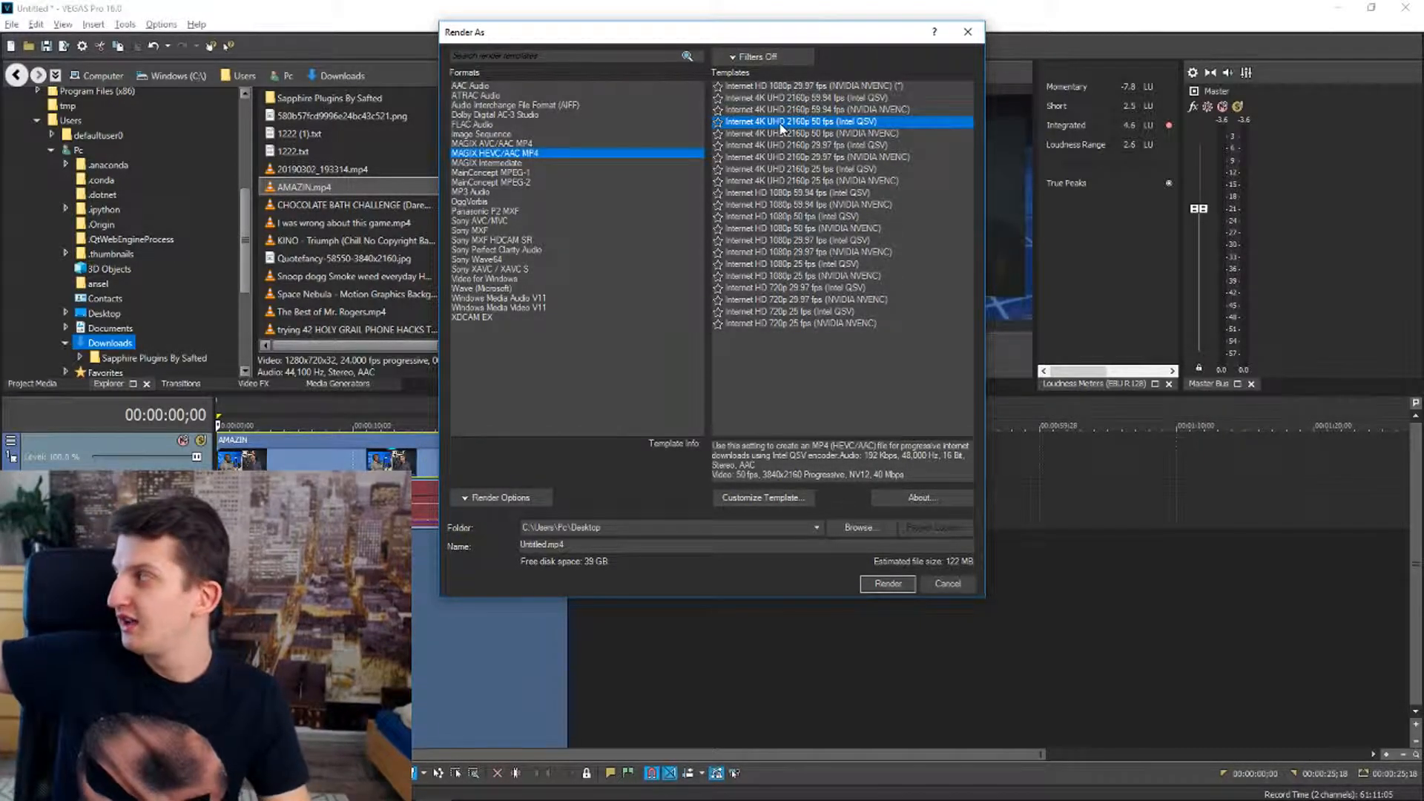
pyautogui.click(816, 98)
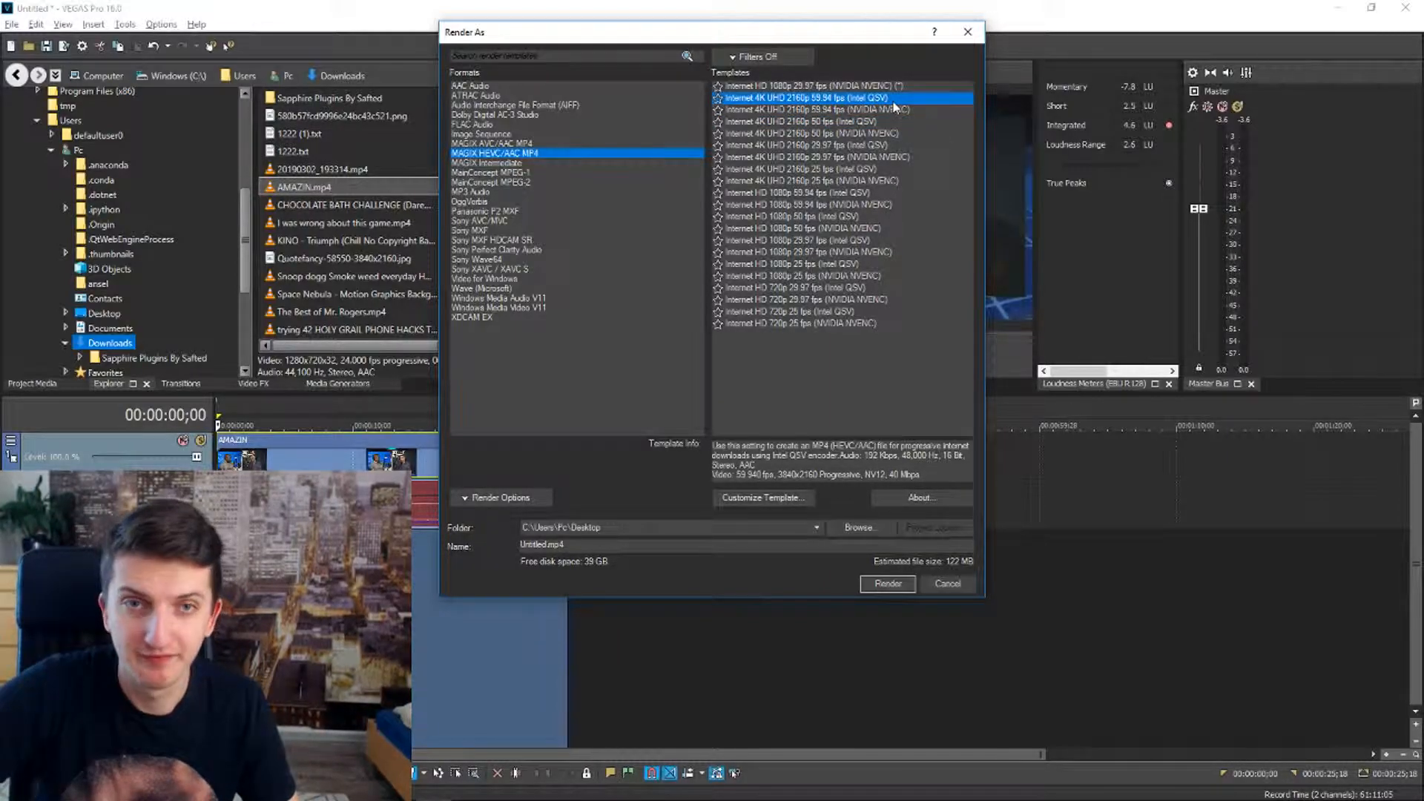
pyautogui.click(843, 145)
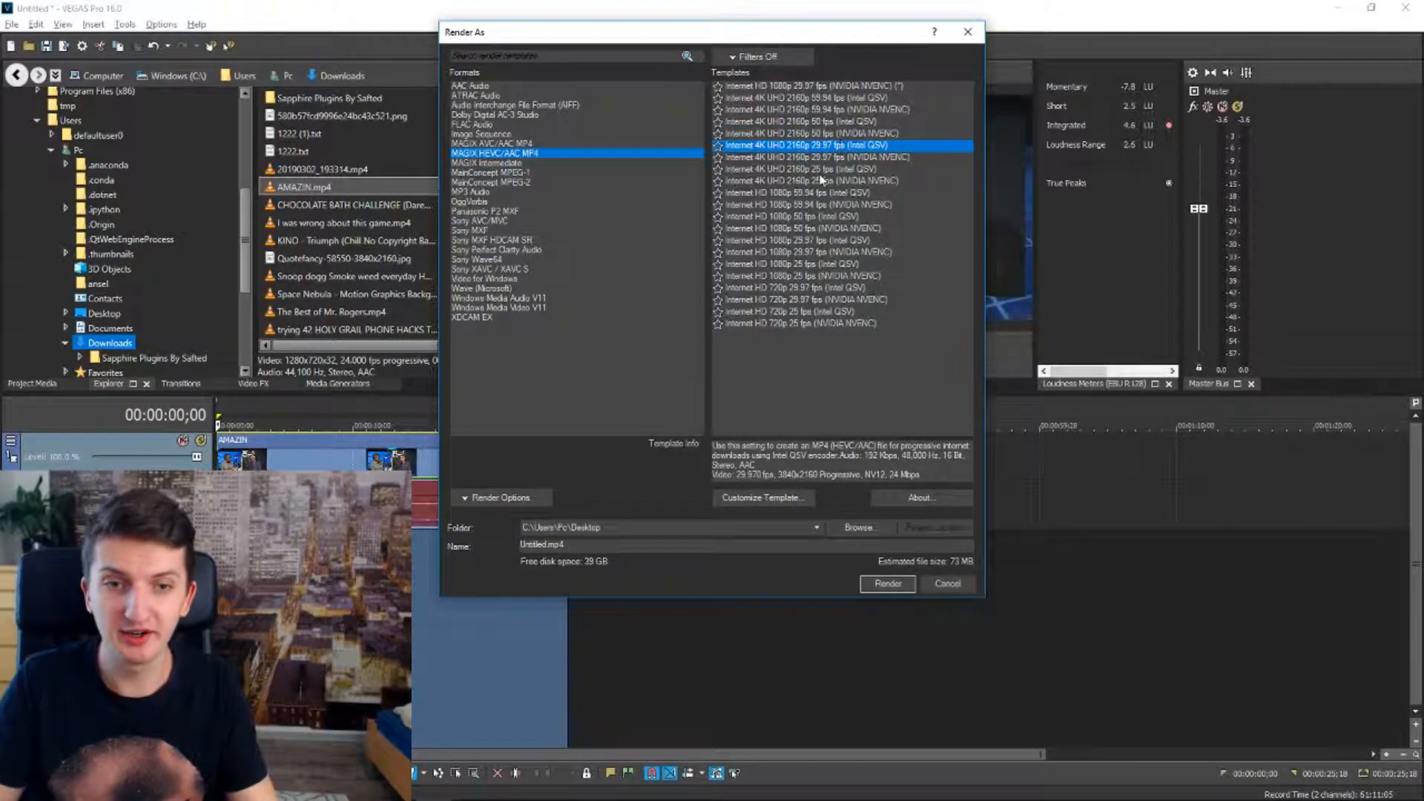
pyautogui.doubleClick(532, 544)
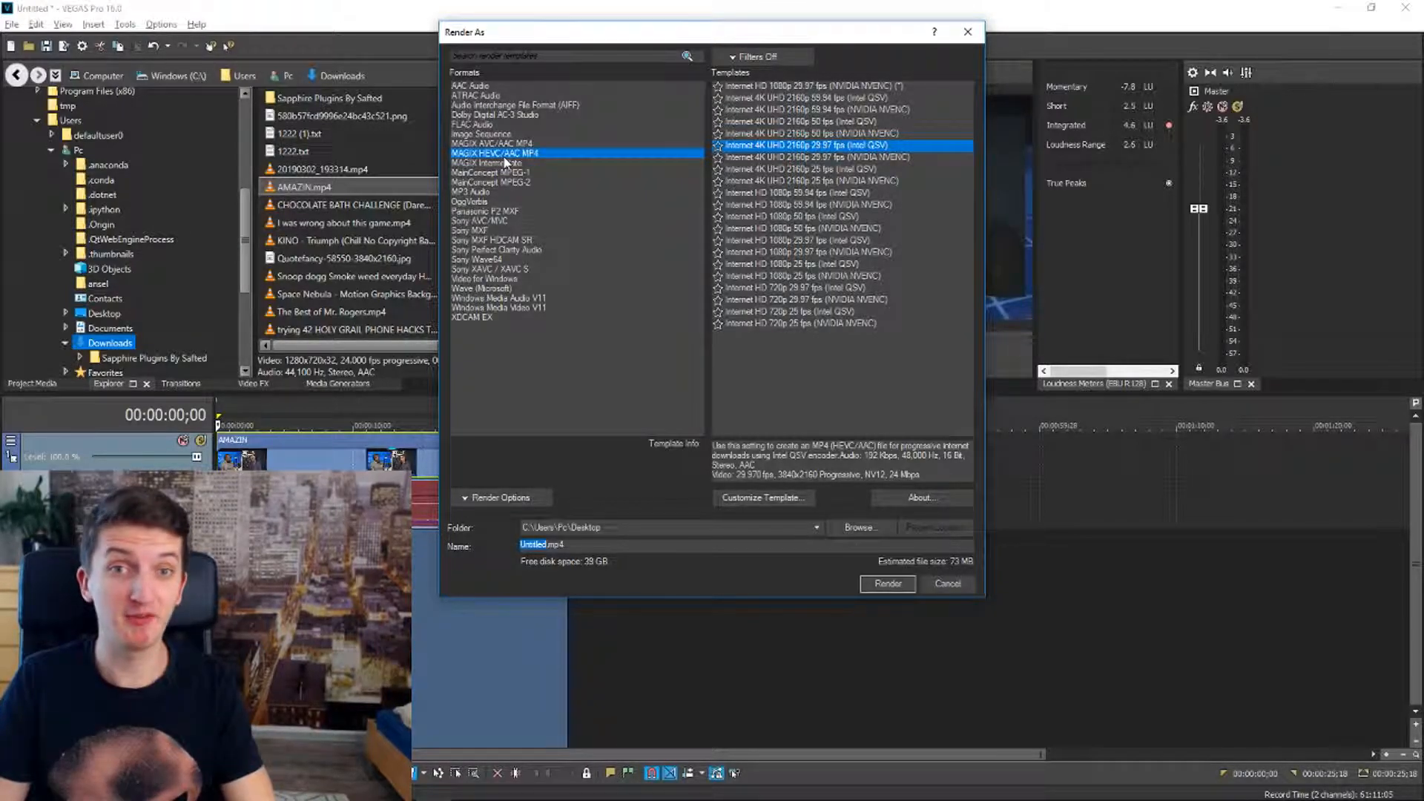
# Select the Internet HD 1080p 29.97 fps (NVIDIA NVENC) template for the render
pyautogui.click(785, 228)
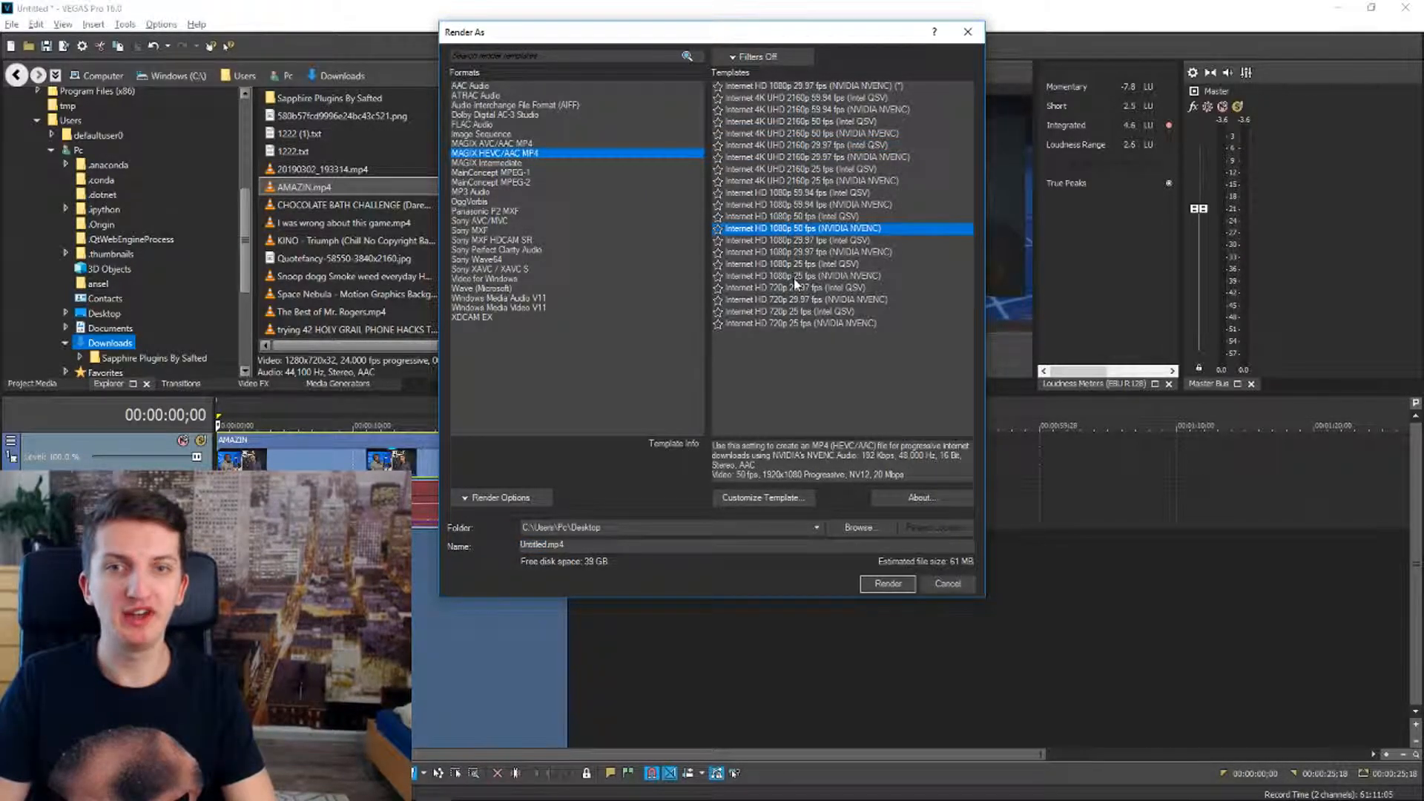
pyautogui.click(865, 243)
pyautogui.click(868, 253)
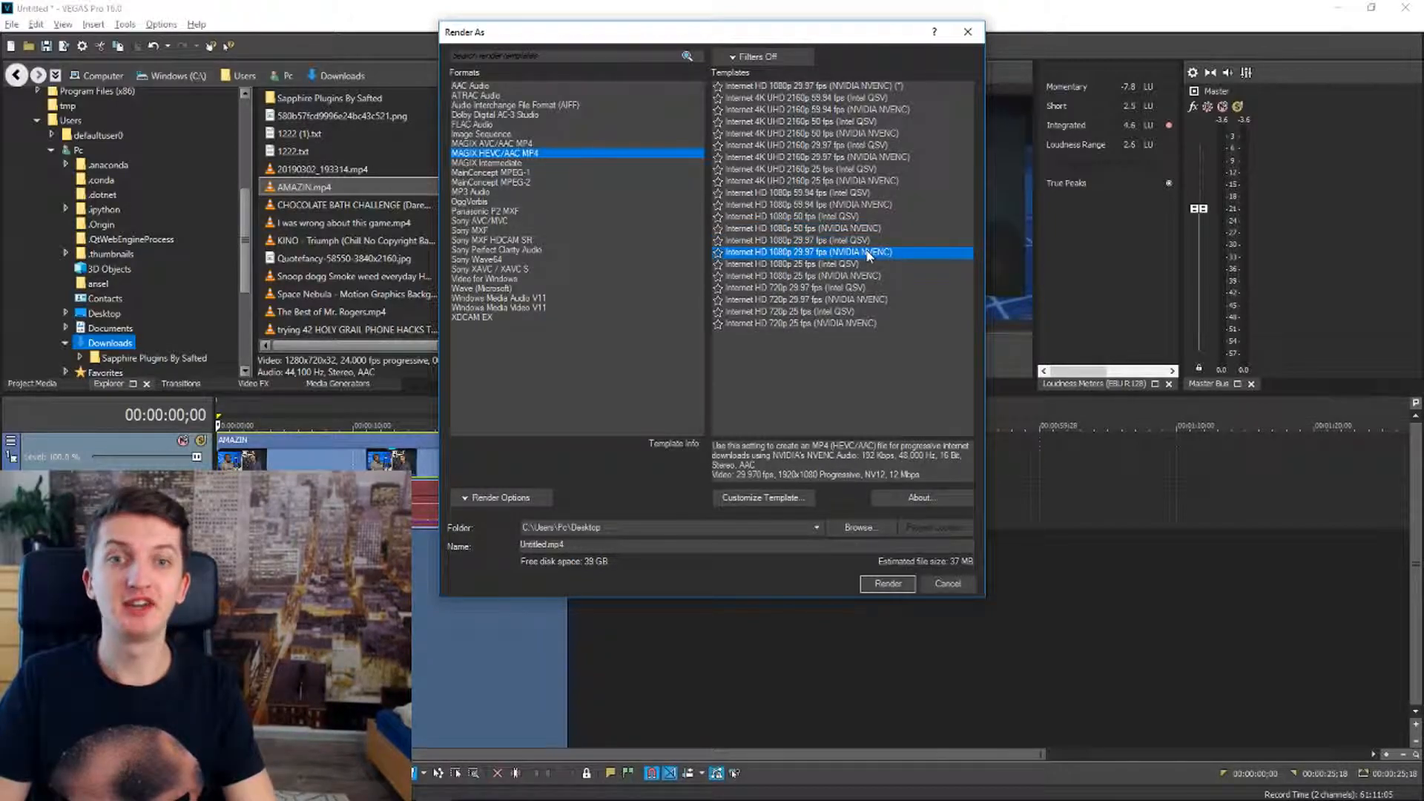